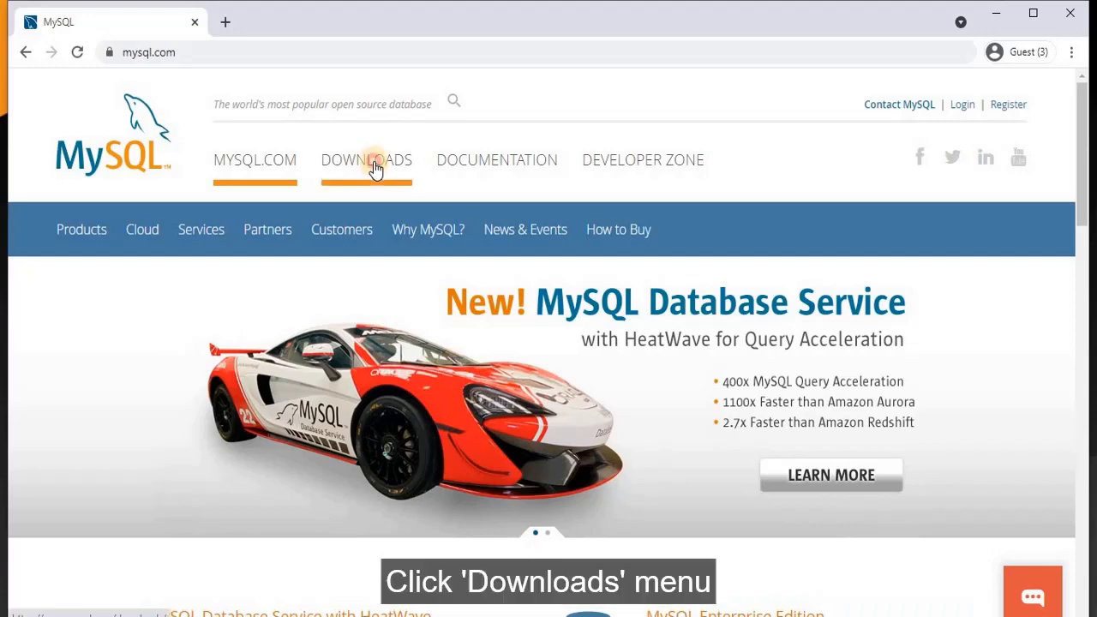
- Navigate from mysql.com Downloads through MySQL Community (GPL) Downloads to the MySQL Installer for Windows page
{"action": "left_click", "coordinate": [375, 168]}
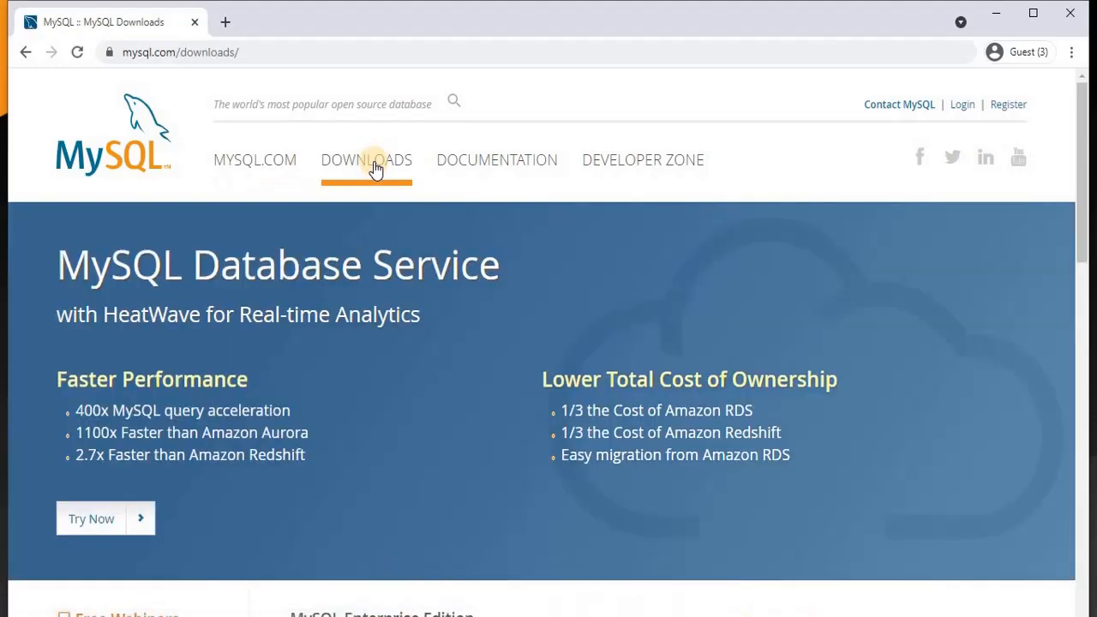
{"action": "scroll", "coordinate": [399, 365], "scroll_direction": "down", "scroll_amount": 3}
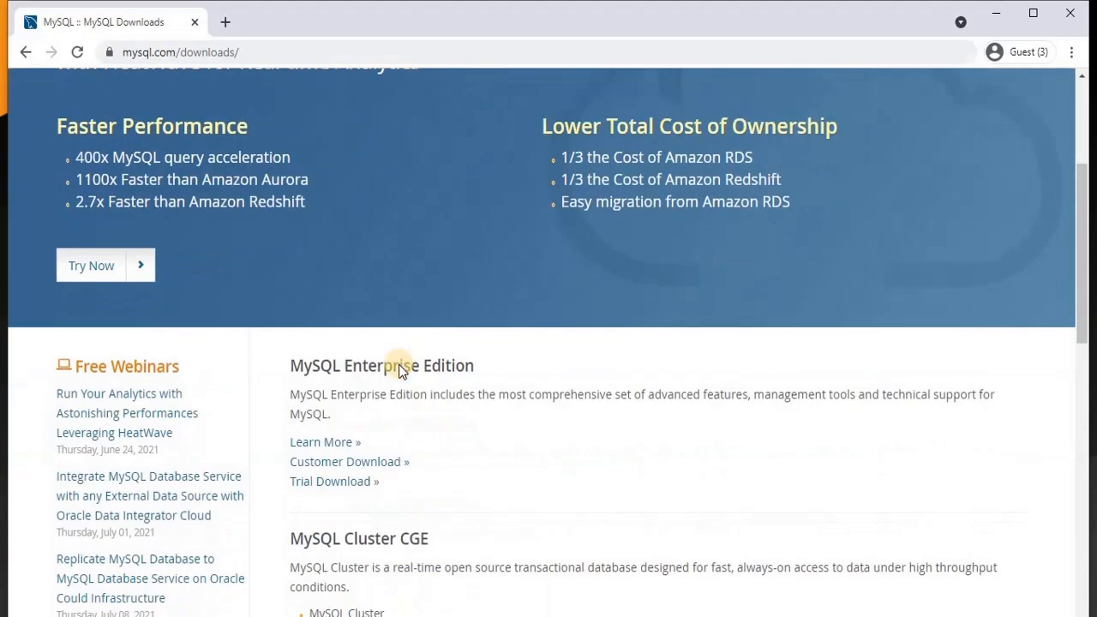
{"action": "scroll", "coordinate": [401, 365], "scroll_direction": "down", "scroll_amount": 3}
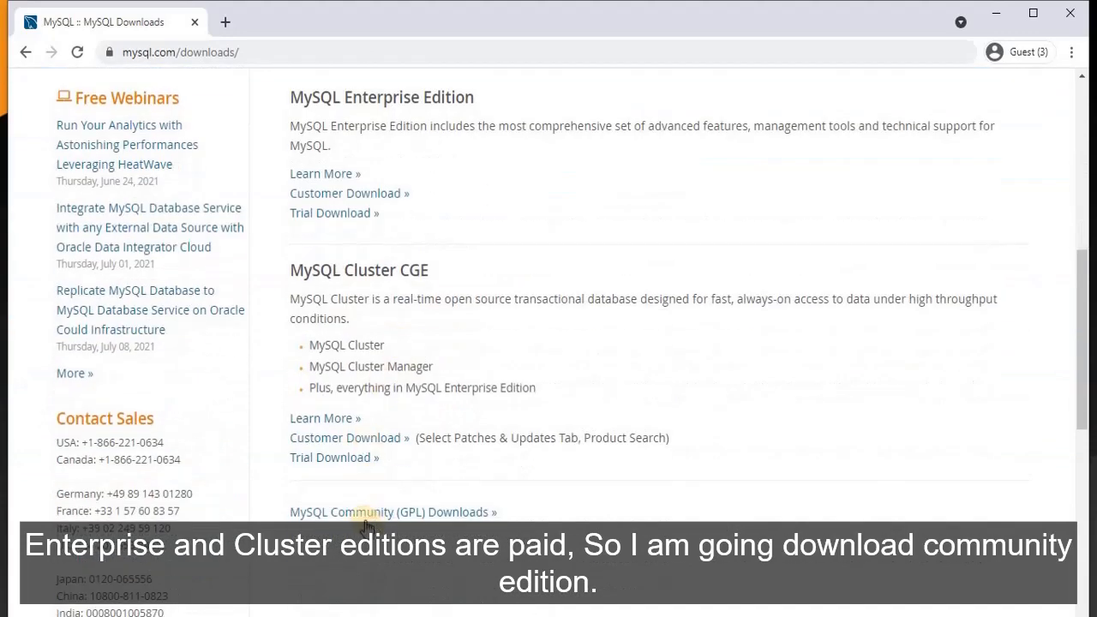
{"action": "left_click", "coordinate": [364, 523]}
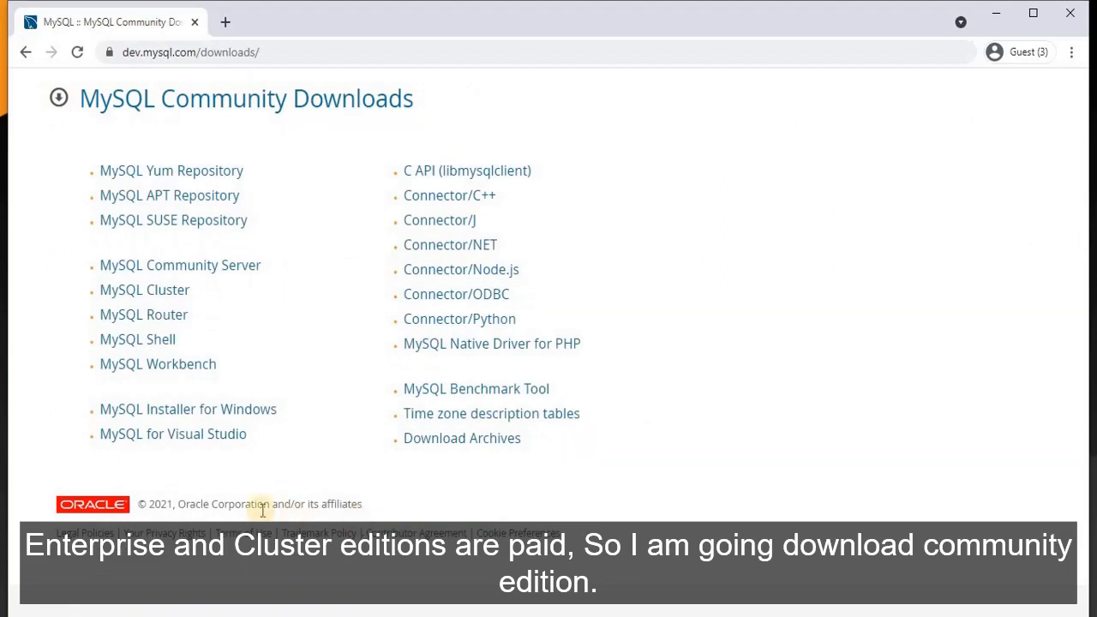
{"action": "left_click", "coordinate": [248, 409]}
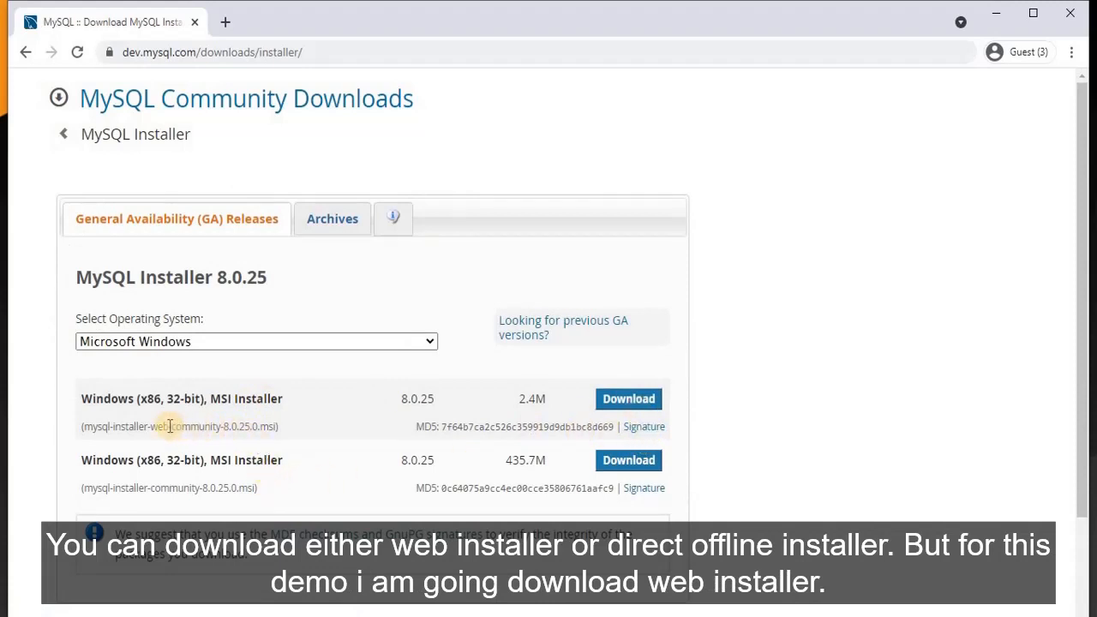
- Download the 2.4 MB MySQL web installer .msi without logging in and launch it
{"action": "left_click_drag", "start_coordinate": [170, 426], "coordinate": [88, 428]}
{"action": "left_click", "coordinate": [79, 428]}
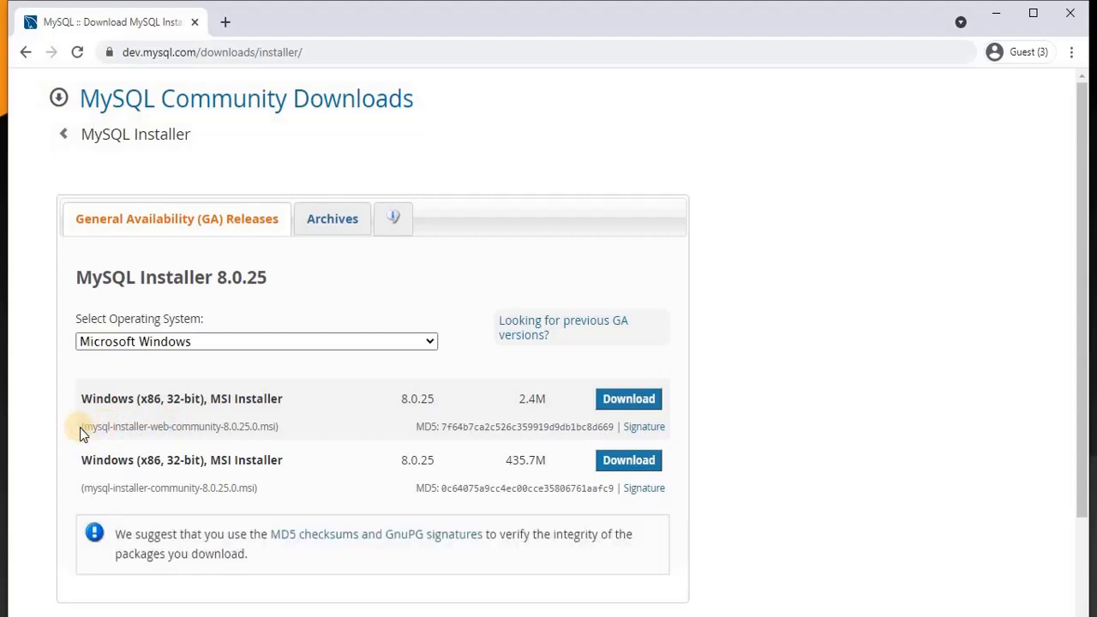
{"action": "left_click_drag", "start_coordinate": [190, 426], "coordinate": [331, 424]}
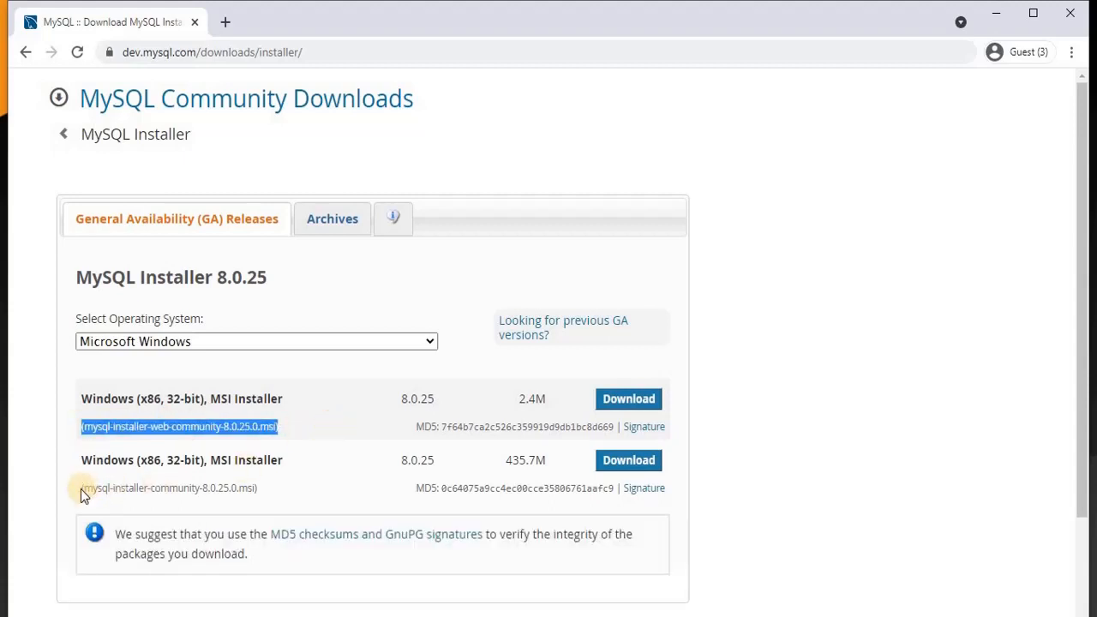
{"action": "left_click", "coordinate": [626, 399]}
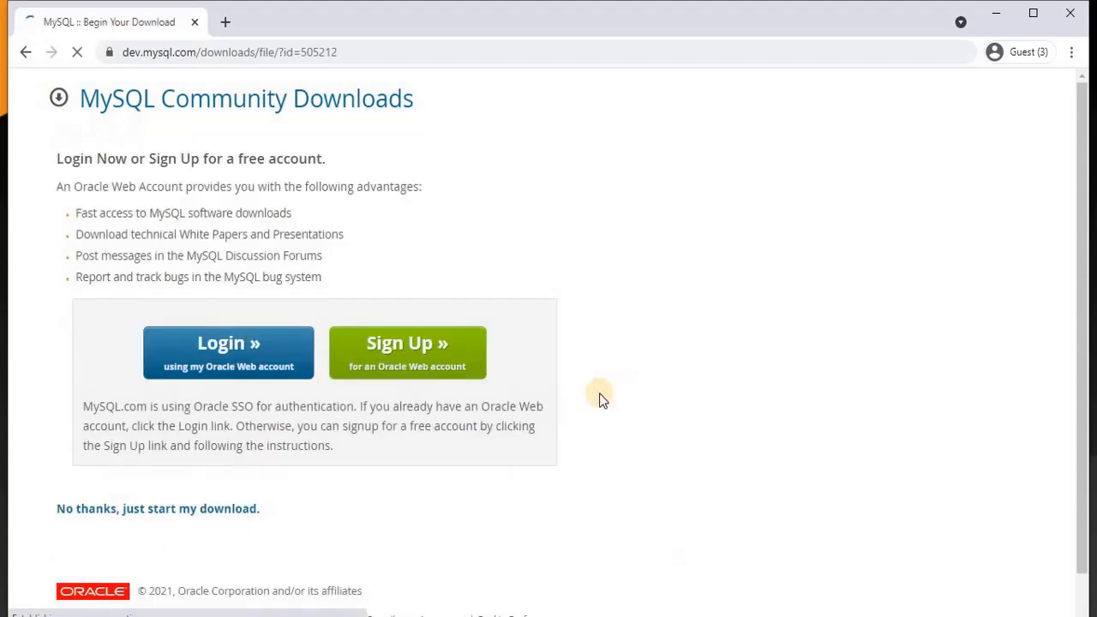
{"action": "left_click", "coordinate": [95, 509]}
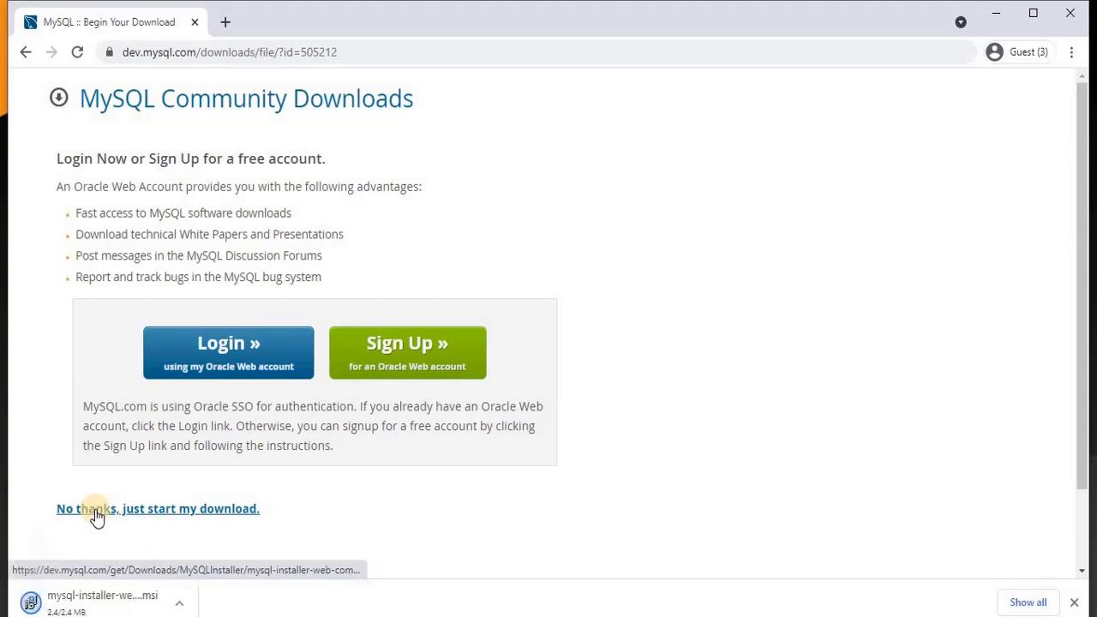
{"action": "scroll", "coordinate": [97, 514], "scroll_direction": "down", "scroll_amount": 2}
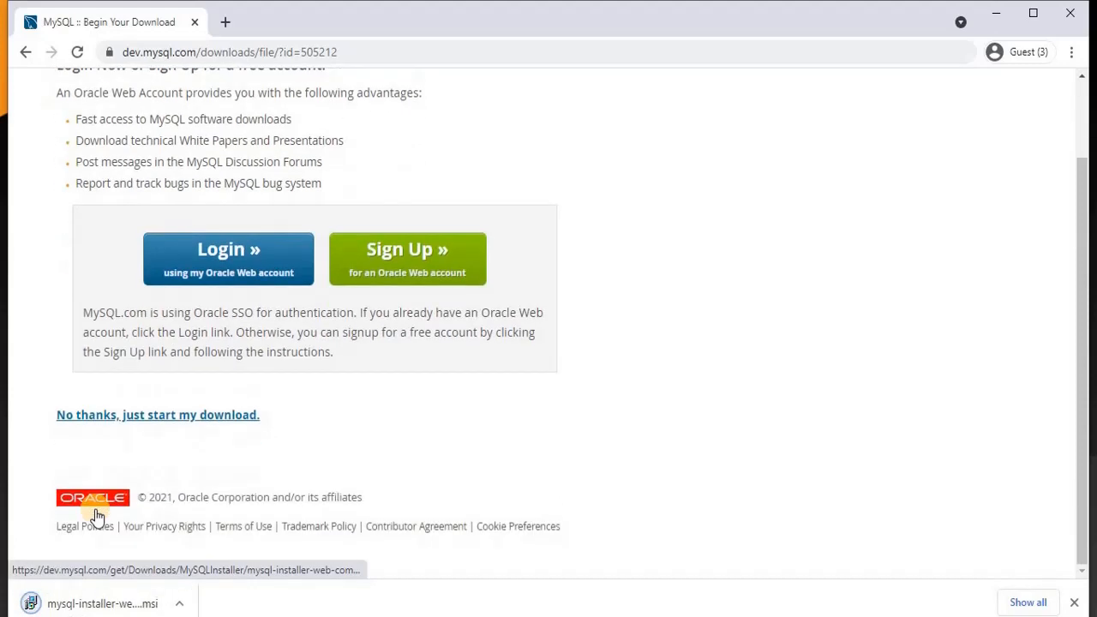
{"action": "left_click", "coordinate": [96, 605]}
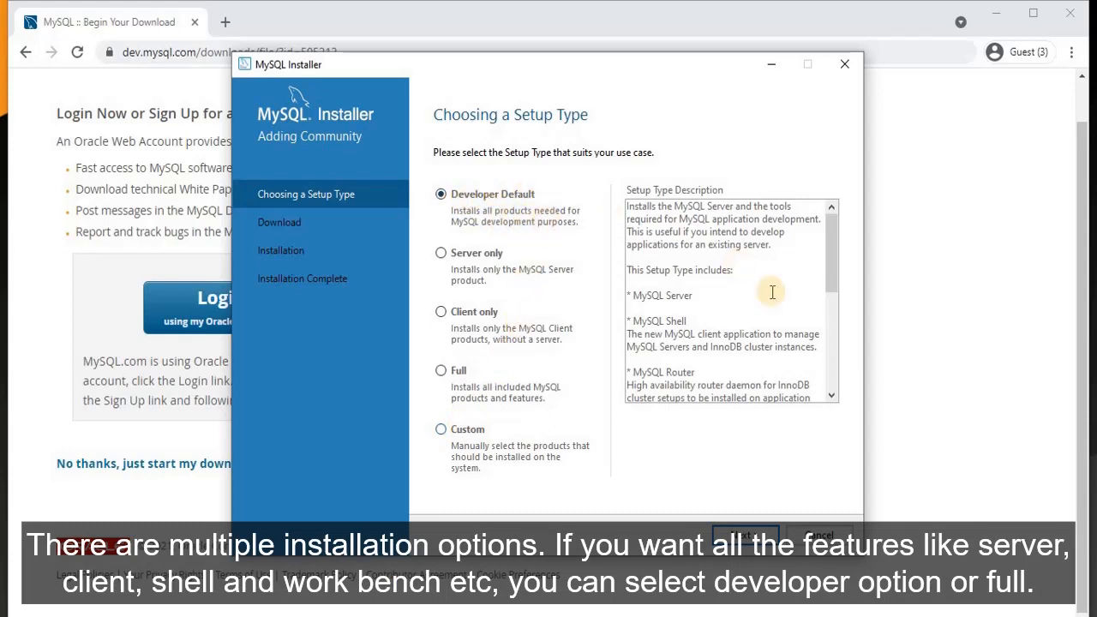
- Scroll through the Developer Default setup type description in MySQL Installer
{"action": "left_click_drag", "start_coordinate": [830, 255], "coordinate": [831, 307]}
- Highlight MySQL Server and MySQL Shell in the Developer Default description
{"action": "scroll", "coordinate": [736, 289], "scroll_direction": "up", "scroll_amount": 5}
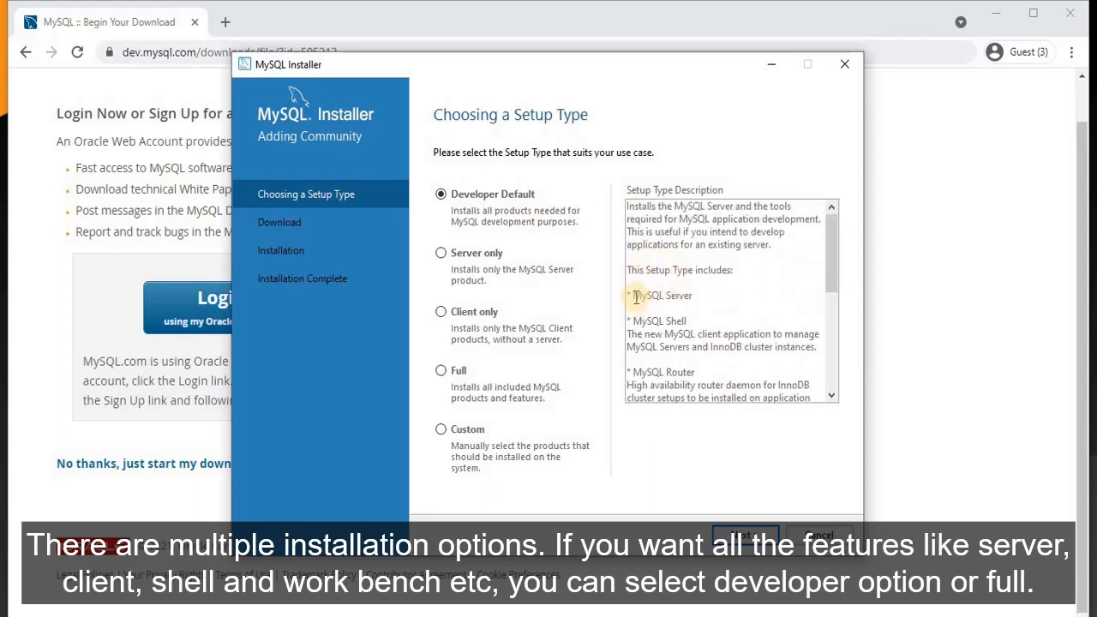
{"action": "left_click_drag", "start_coordinate": [633, 294], "coordinate": [694, 295]}
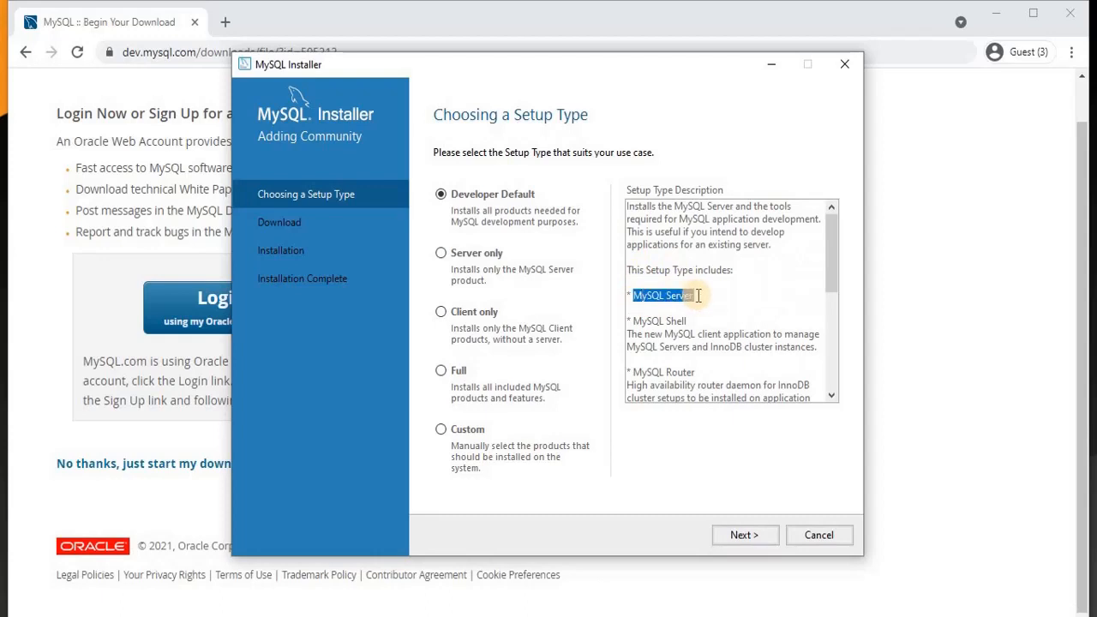
{"action": "triple_click", "coordinate": [655, 320]}
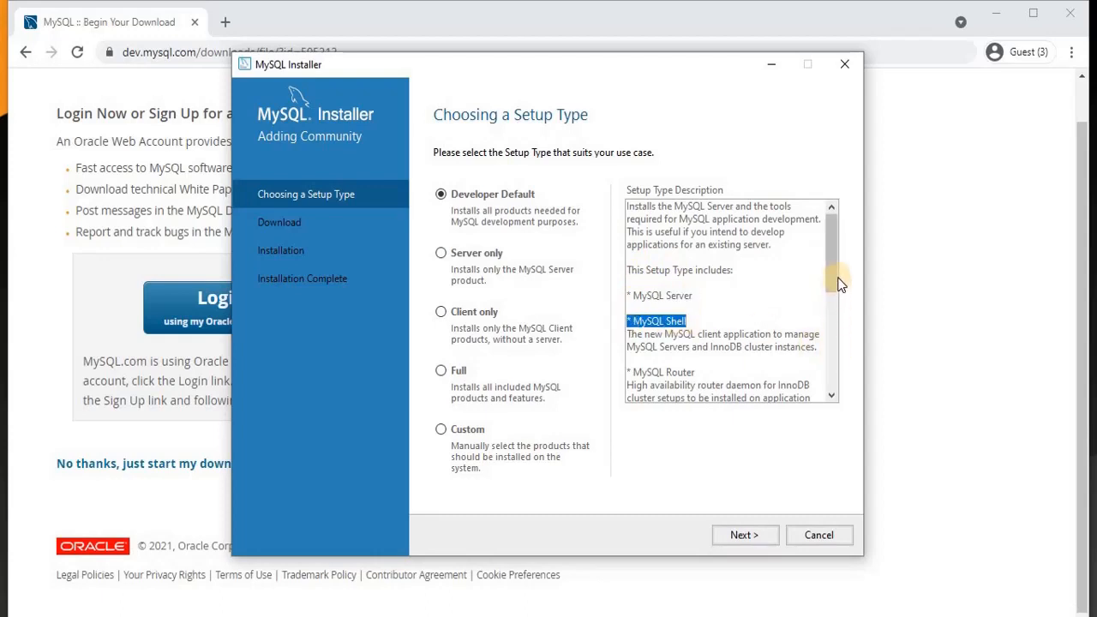
- Compare the Full, Client only and Server only setup types, then continue with Developer Default
{"action": "left_click", "coordinate": [443, 371]}
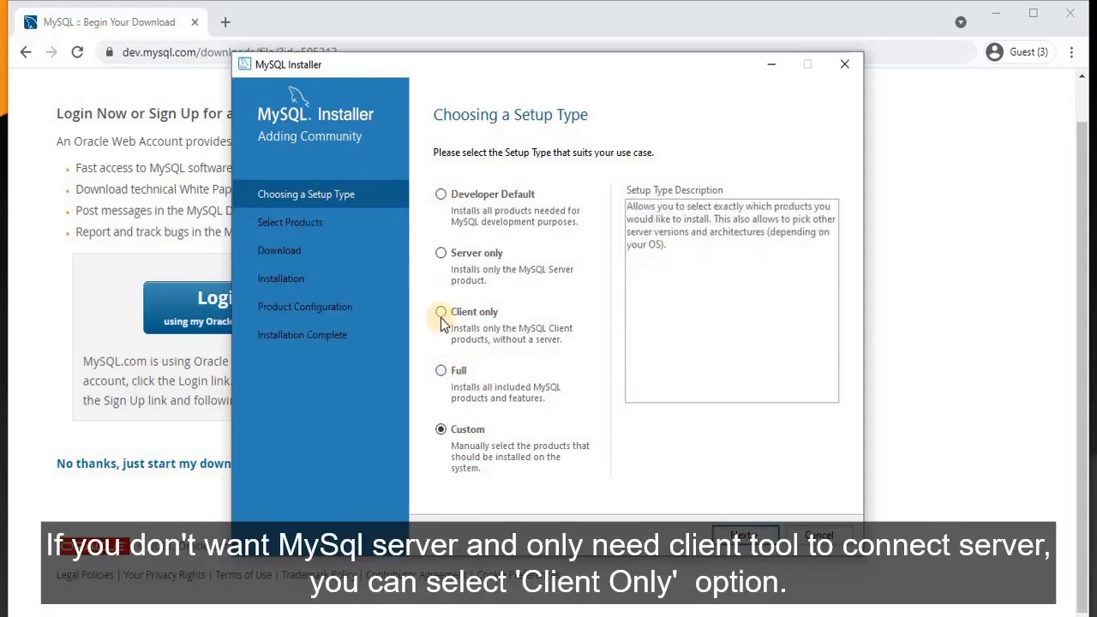
{"action": "left_click", "coordinate": [442, 316]}
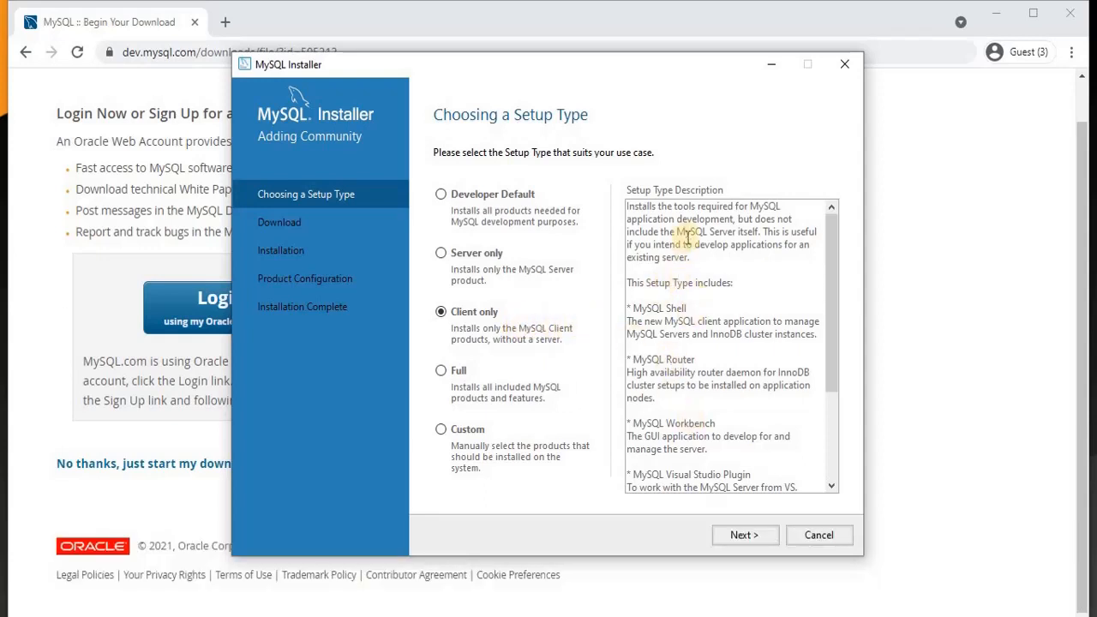
{"action": "left_click_drag", "start_coordinate": [677, 232], "coordinate": [724, 233]}
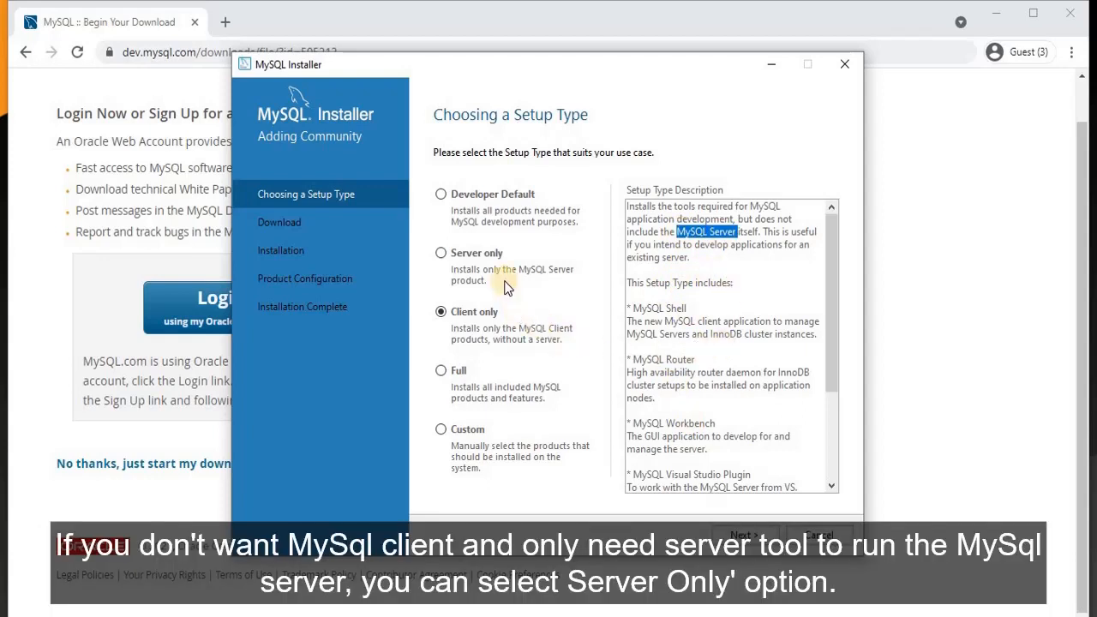
{"action": "left_click", "coordinate": [442, 254]}
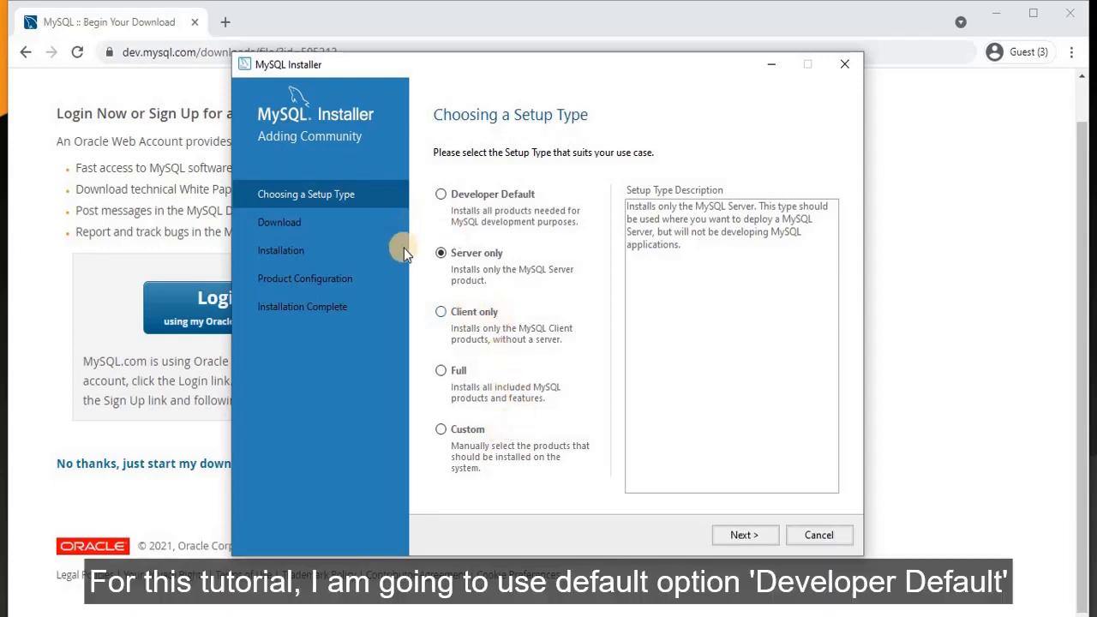
{"action": "left_click", "coordinate": [452, 198]}
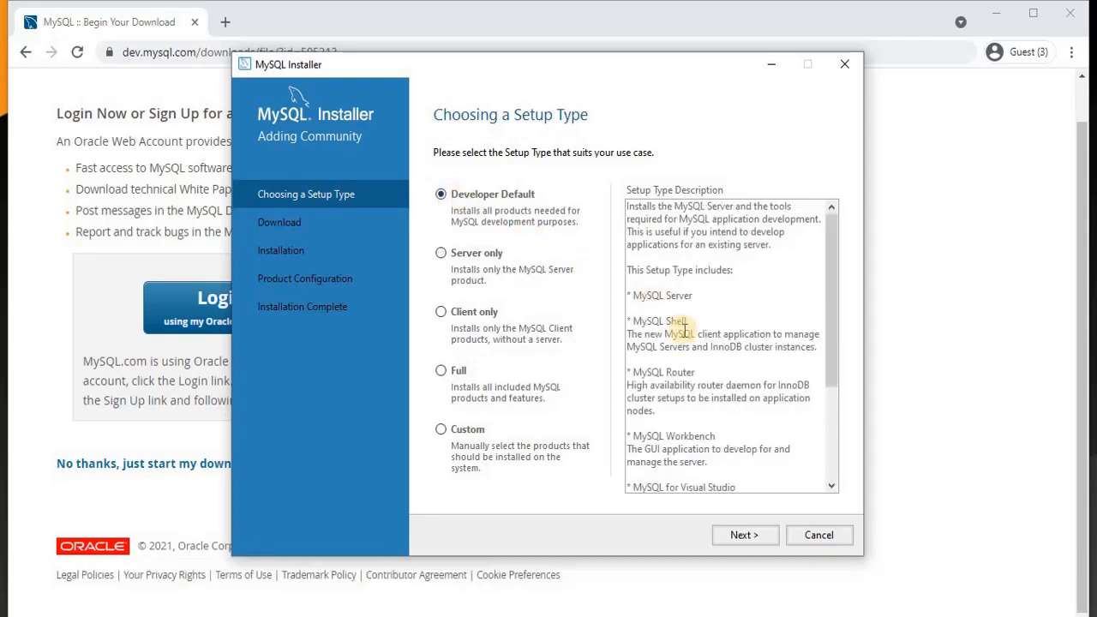
{"action": "left_click", "coordinate": [743, 535]}
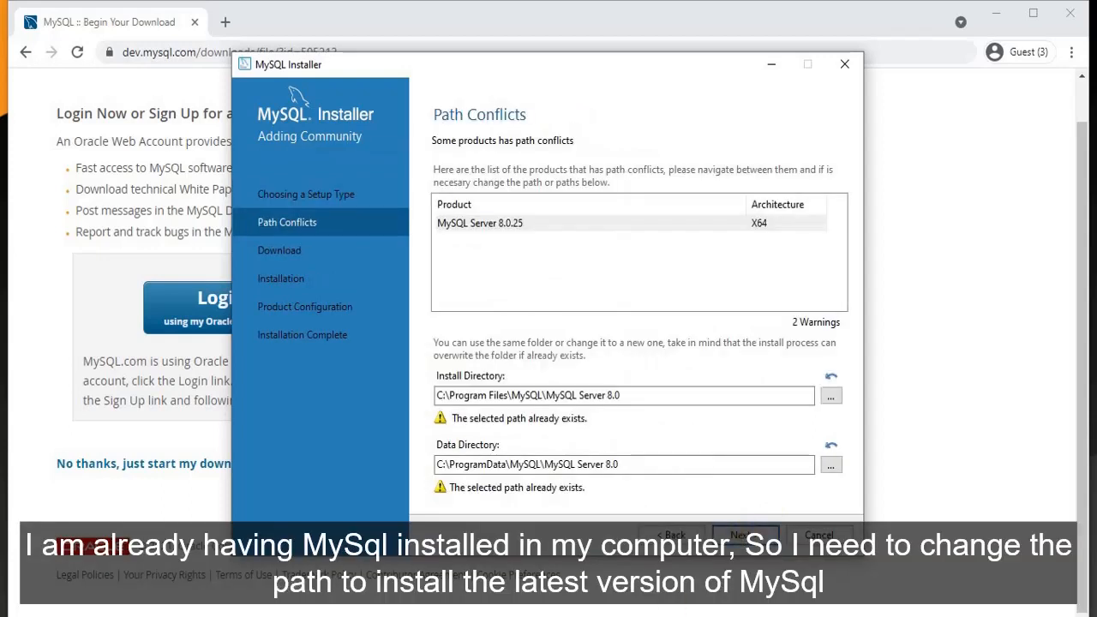
- Change the install and data directory paths to end in 'MySQL Server 8.25' and continue
{"action": "left_click", "coordinate": [671, 423]}
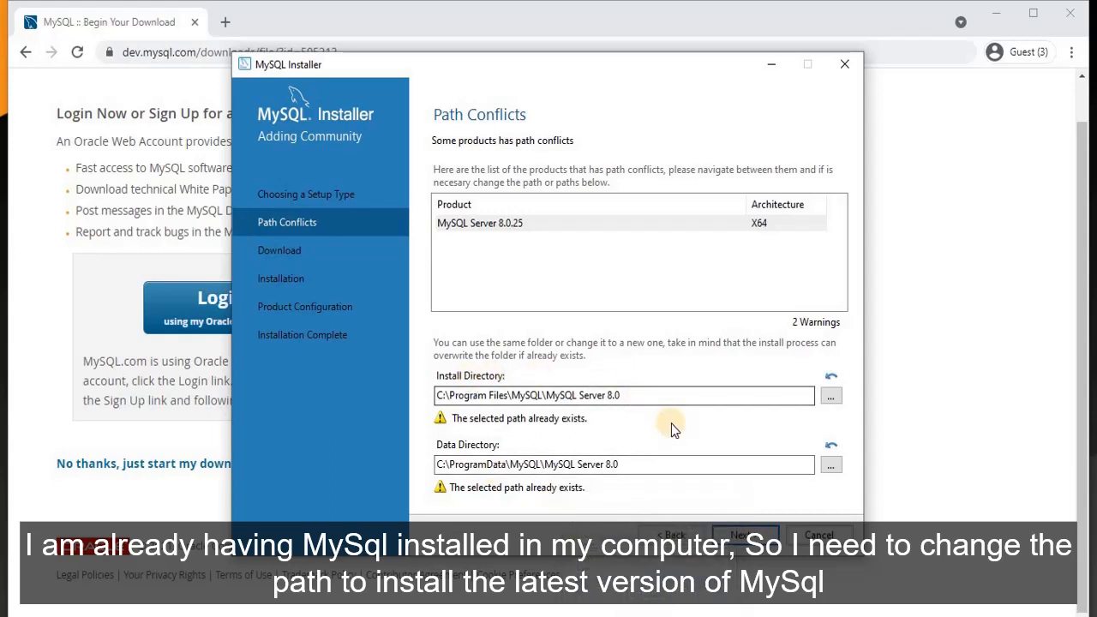
{"action": "left_click", "coordinate": [628, 394]}
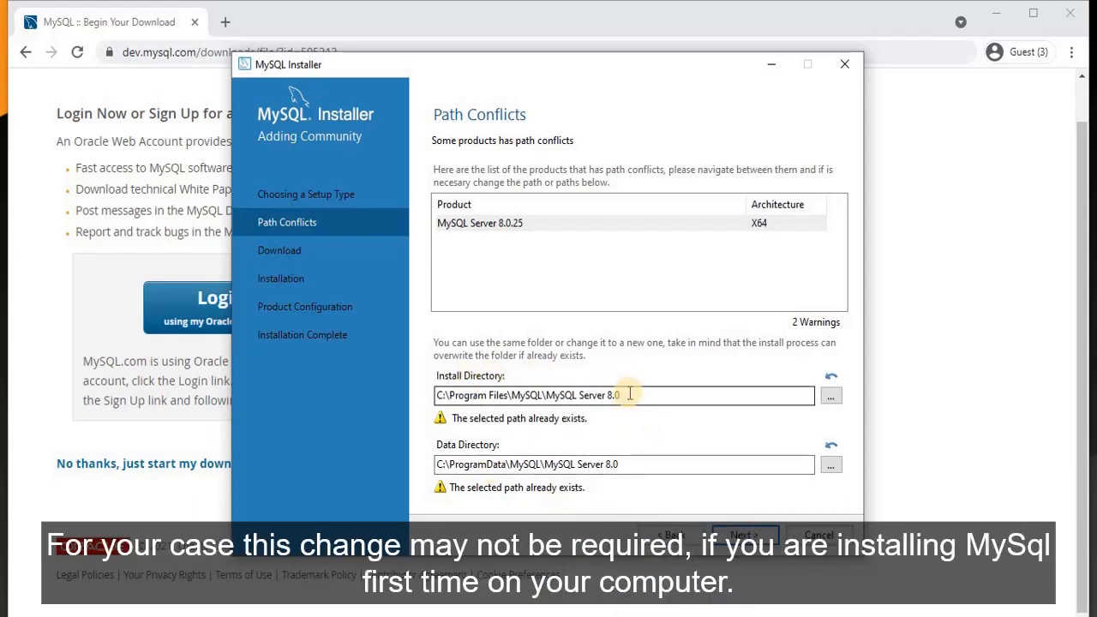
{"action": "left_click_drag", "start_coordinate": [608, 396], "coordinate": [623, 394]}
{"action": "type", "text": "8.25"}
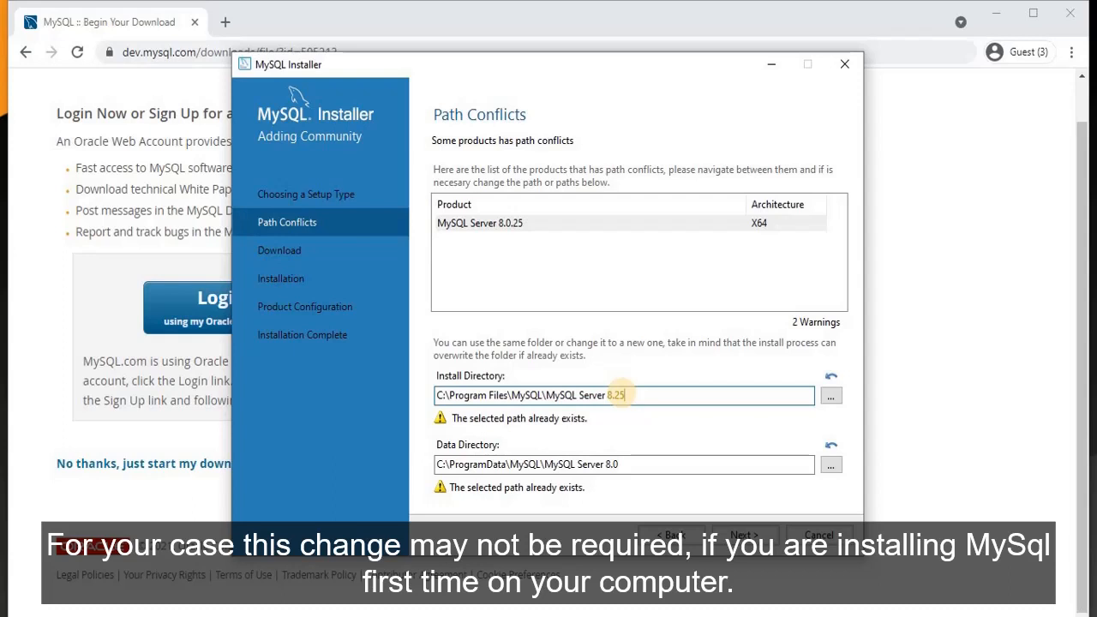
{"action": "left_click", "coordinate": [632, 459]}
{"action": "key", "text": "BackSpace"}
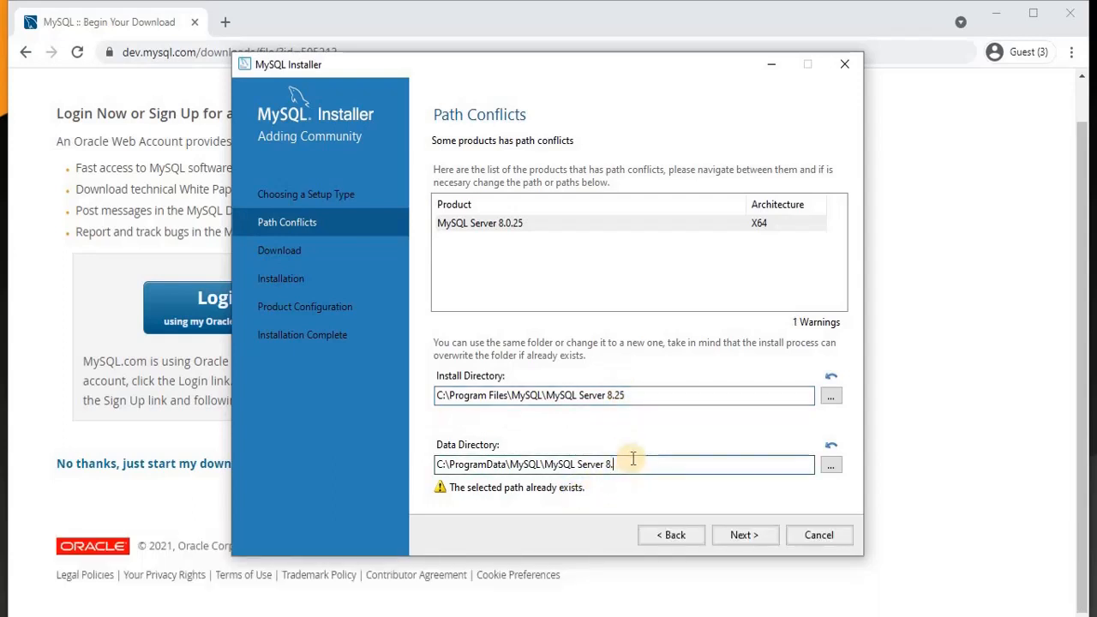
{"action": "type", "text": "25"}
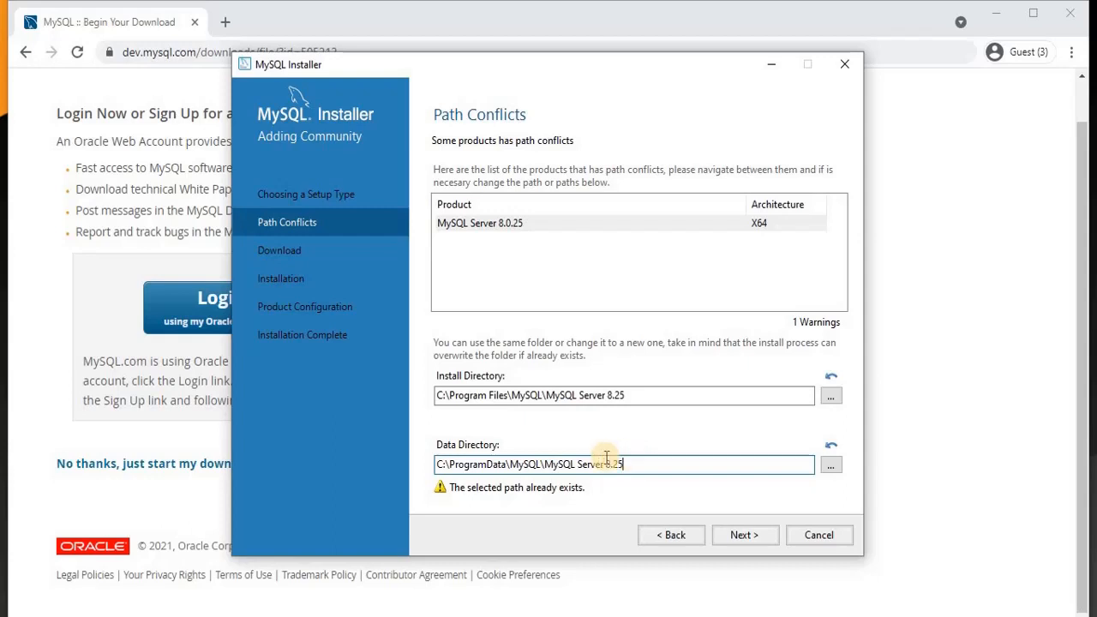
{"action": "left_click", "coordinate": [742, 534]}
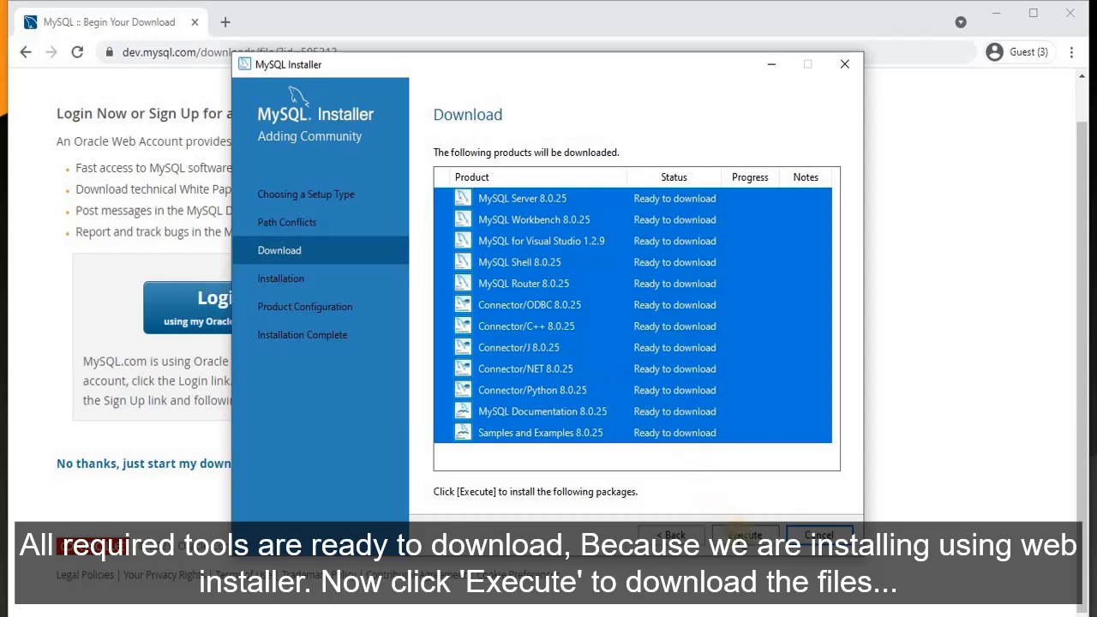
- Download all twelve MySQL products and proceed to the Installation page
{"action": "left_click", "coordinate": [745, 535]}
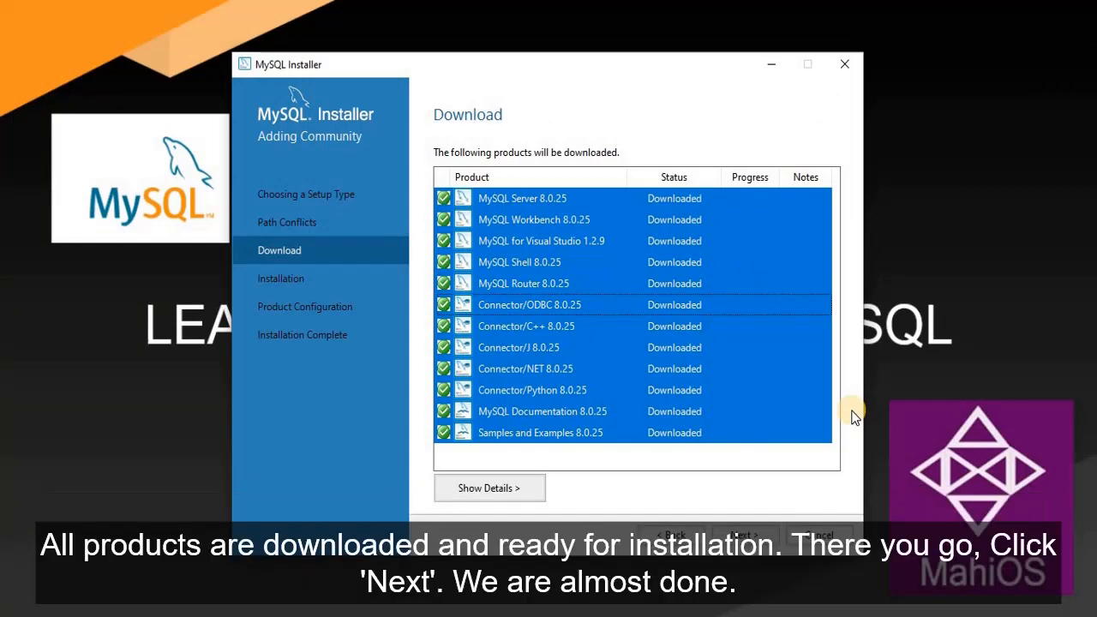
{"action": "left_click", "coordinate": [744, 534]}
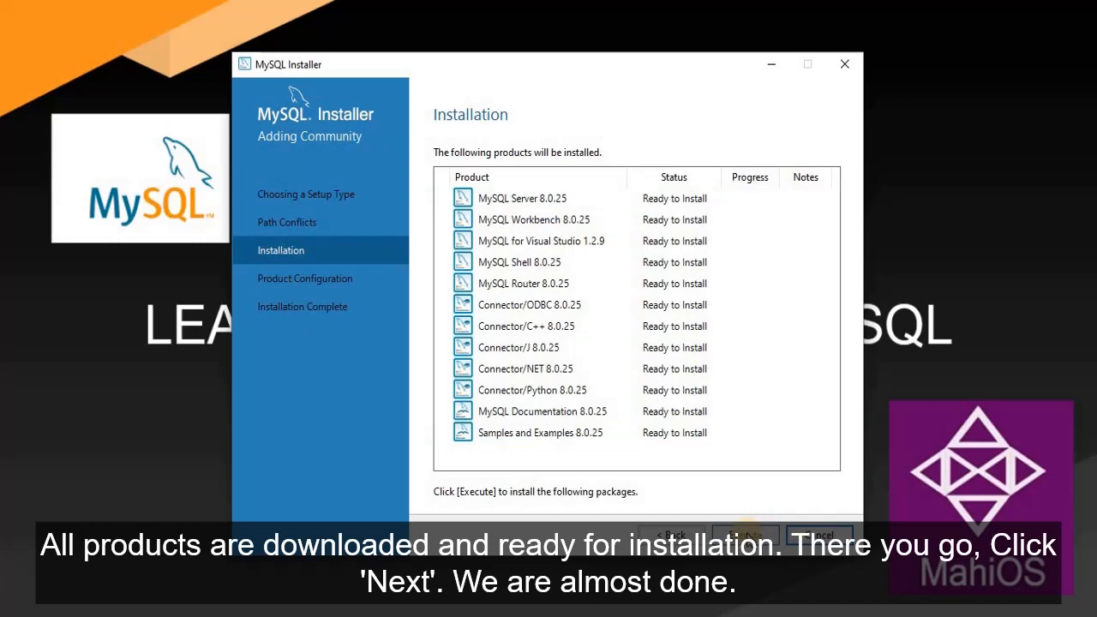
- Install all twelve downloaded products and proceed to Product Configuration
{"action": "left_click", "coordinate": [744, 535]}
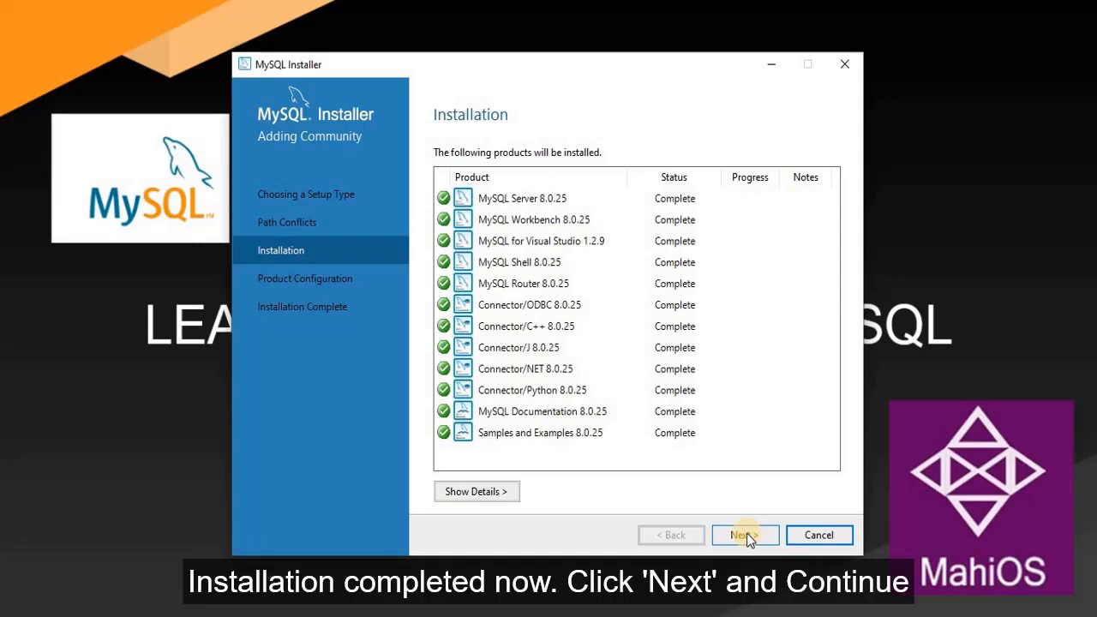
{"action": "left_click", "coordinate": [743, 535]}
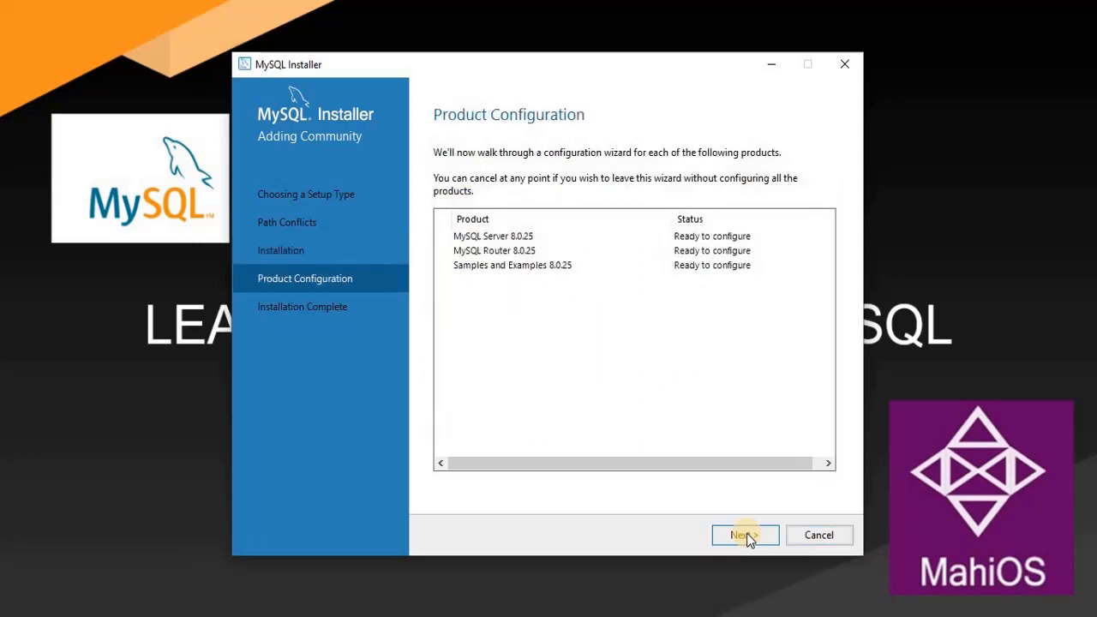
- Change the MySQL Server port from 3306 to 3307 and keep strong password authentication
{"action": "left_click", "coordinate": [745, 535]}
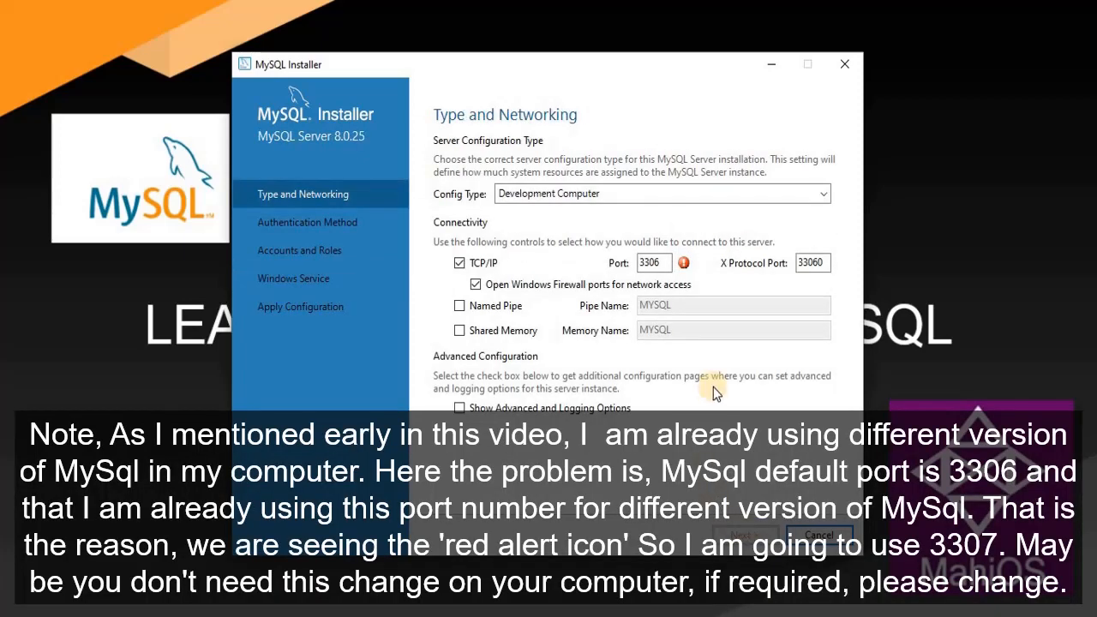
{"action": "left_click", "coordinate": [685, 263]}
{"action": "double_click", "coordinate": [669, 263]}
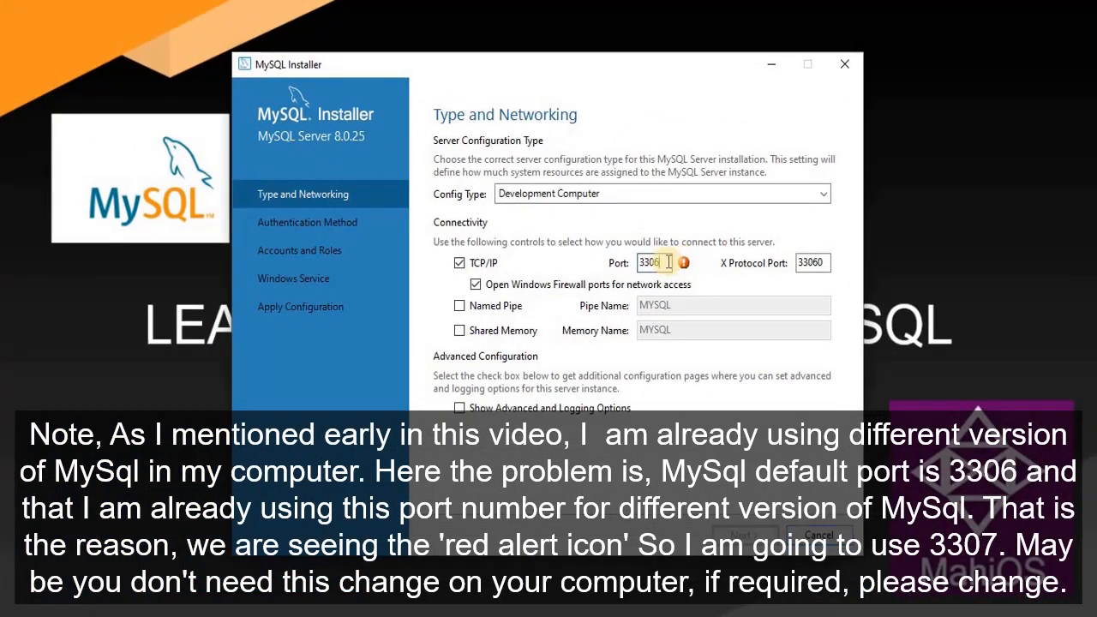
{"action": "type", "text": "3307"}
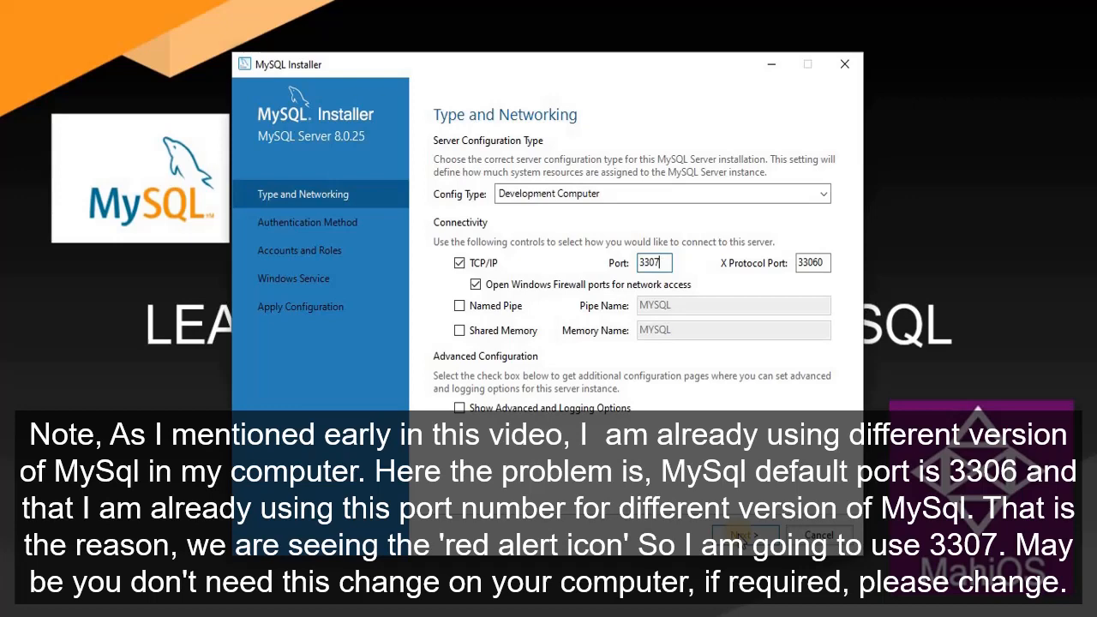
{"action": "left_click", "coordinate": [742, 535]}
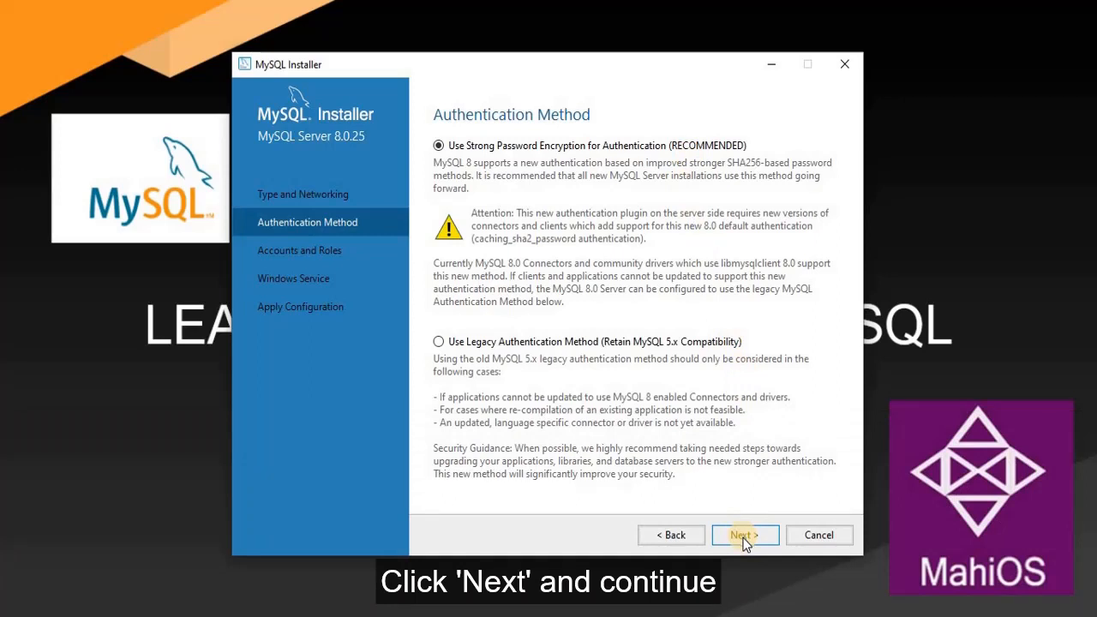
{"action": "left_click", "coordinate": [744, 535]}
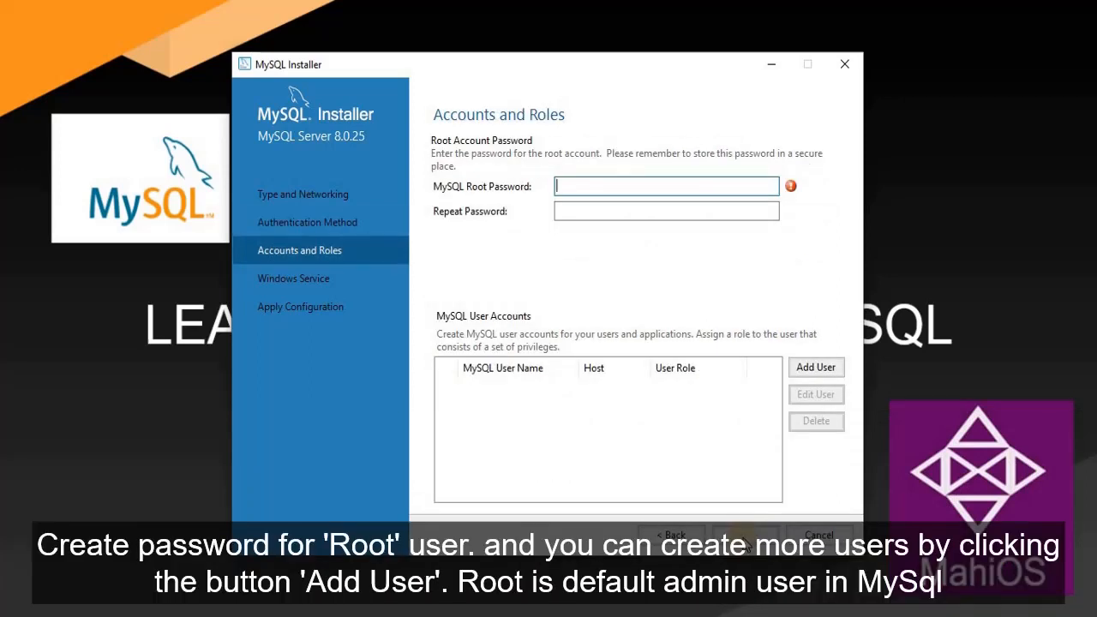
- Enter and confirm the MySQL root account password
{"action": "type", "text": "root"}
{"action": "key", "text": "Tab"}
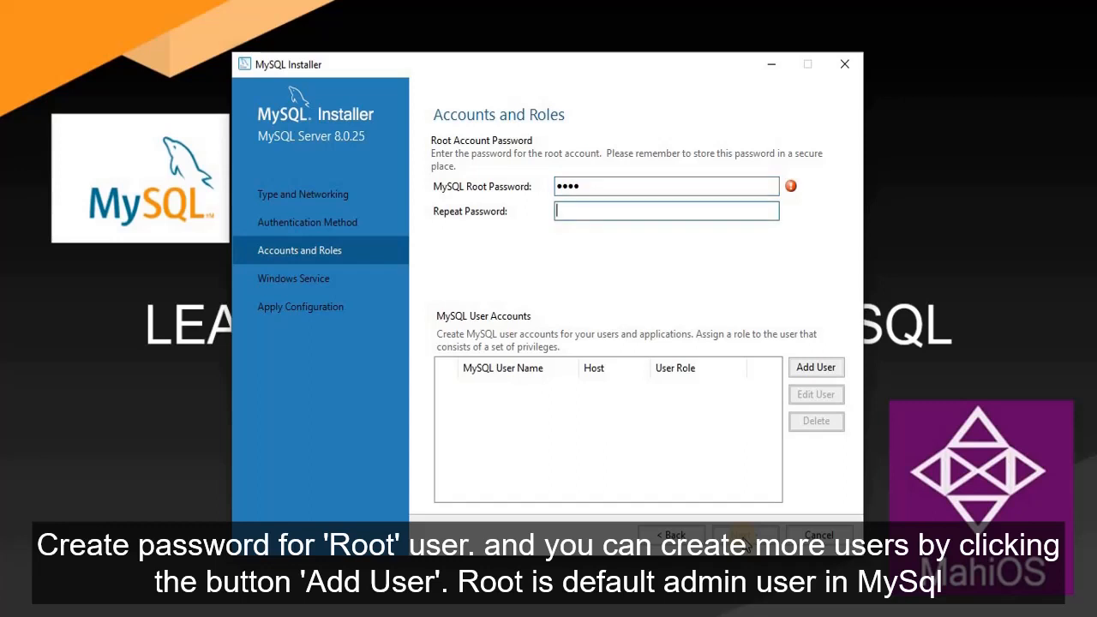
{"action": "type", "text": "root"}
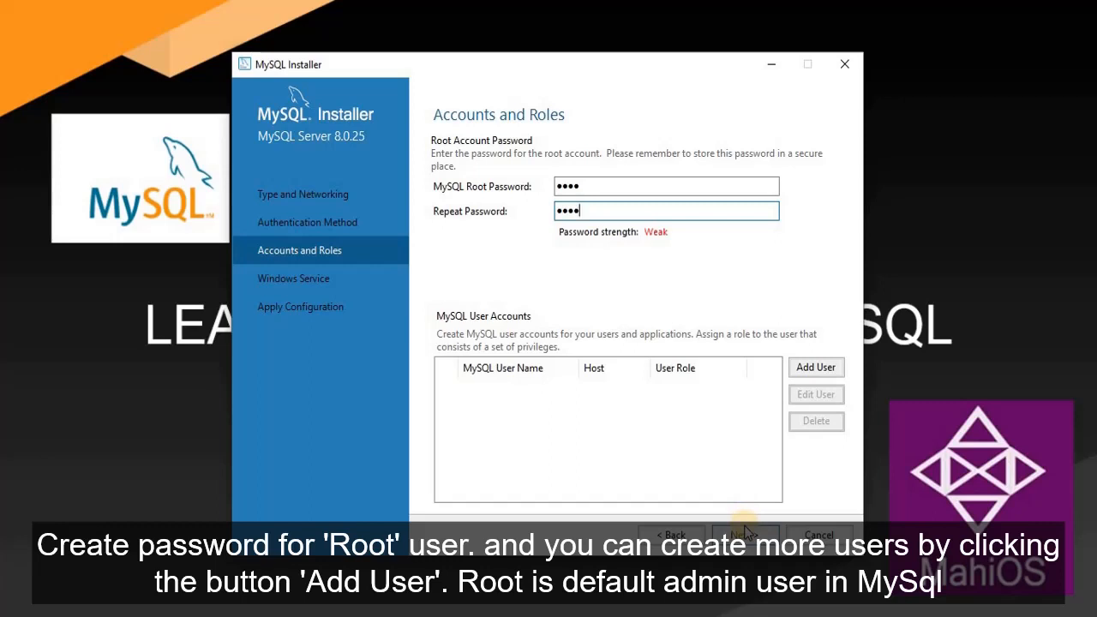
- Add a new user account on host localhost with the DB Admin role
{"action": "left_click", "coordinate": [807, 371]}
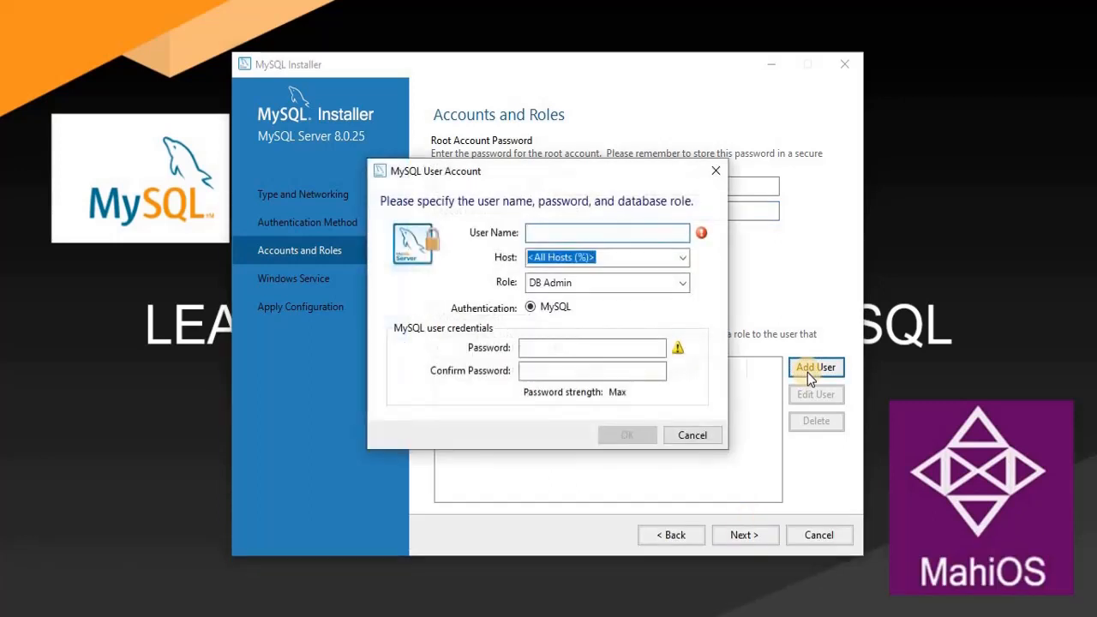
{"action": "type", "text": "devuser"}
{"action": "key", "text": "Tab"}
{"action": "type", "text": "localhost"}
{"action": "key", "text": "Tab"}
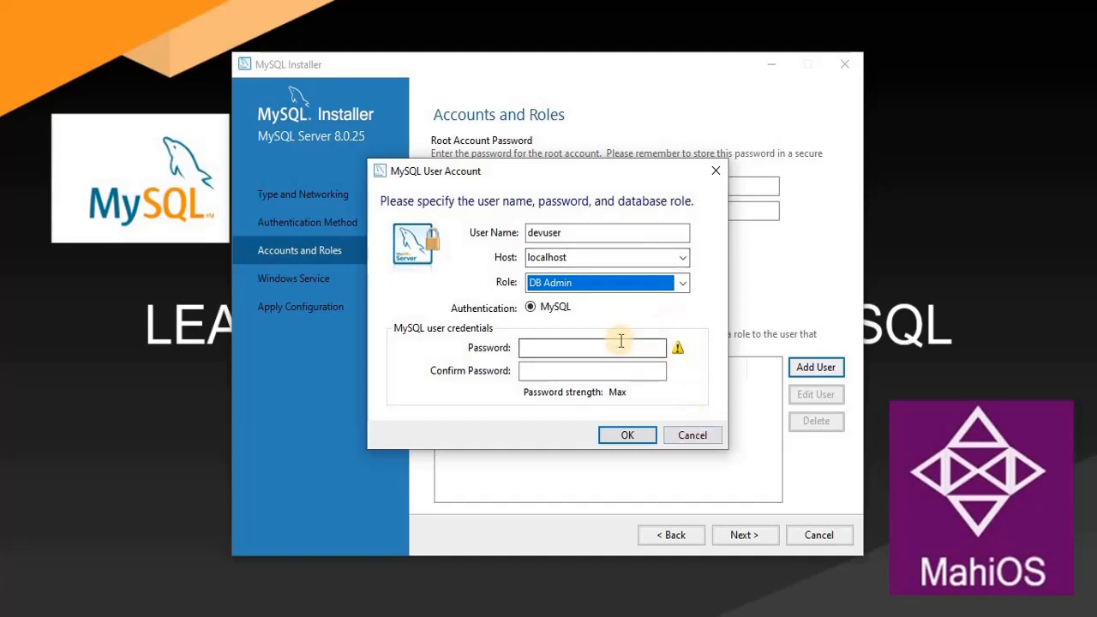
{"action": "left_click", "coordinate": [618, 431]}
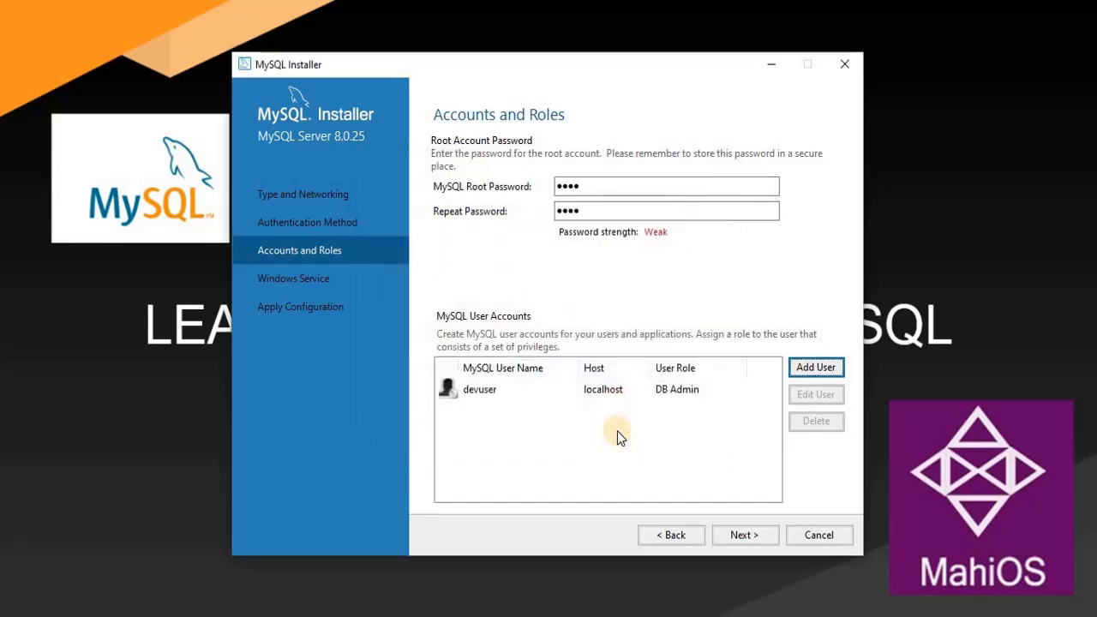
{"action": "left_click", "coordinate": [743, 535]}
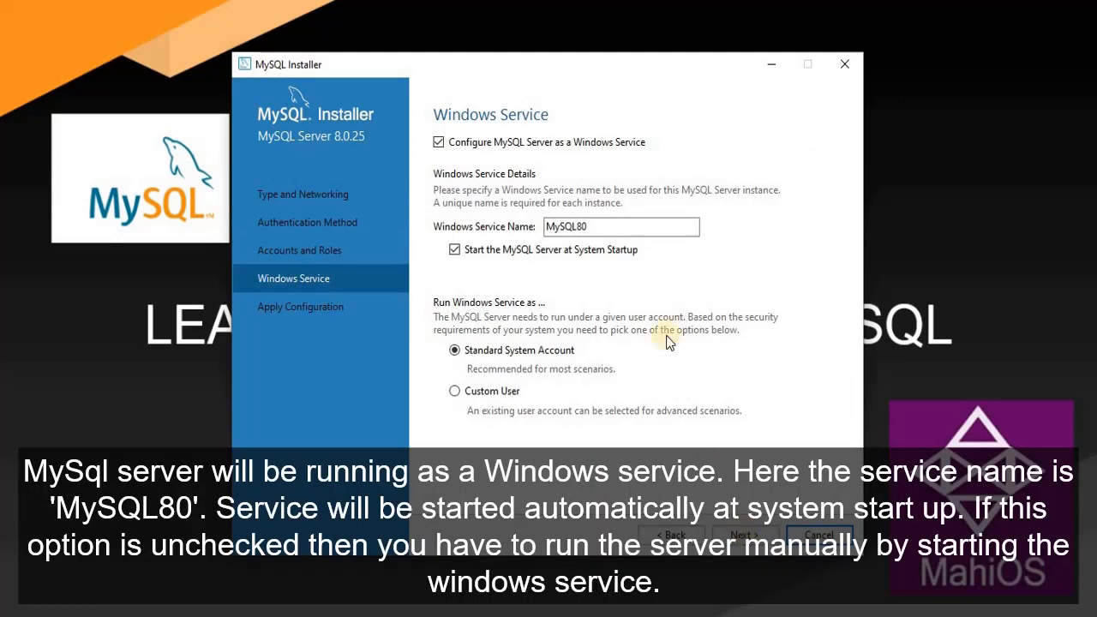
- Keep the MySQL80 Windows service settings and apply the MySQL Server 8.0.25 configuration
{"action": "left_click", "coordinate": [592, 224]}
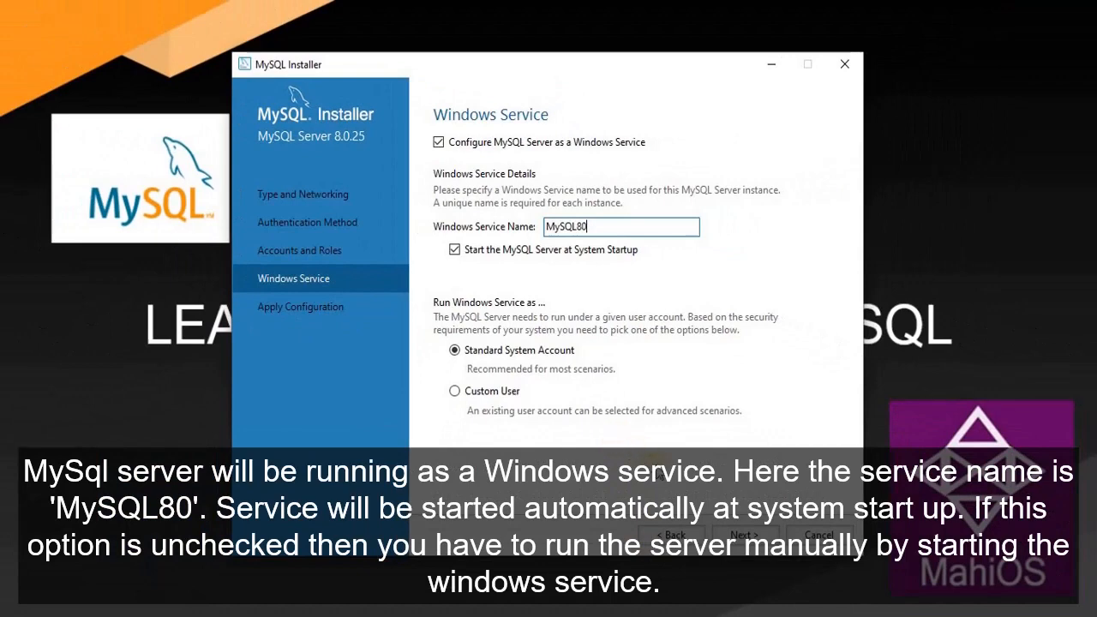
{"action": "left_click", "coordinate": [740, 535]}
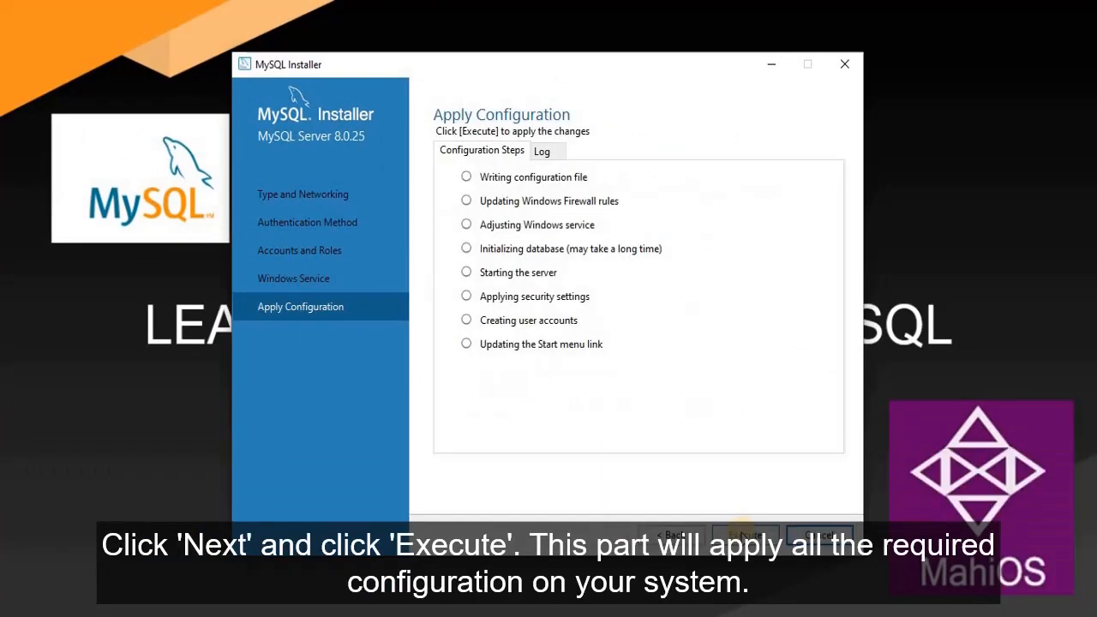
{"action": "left_click", "coordinate": [744, 535]}
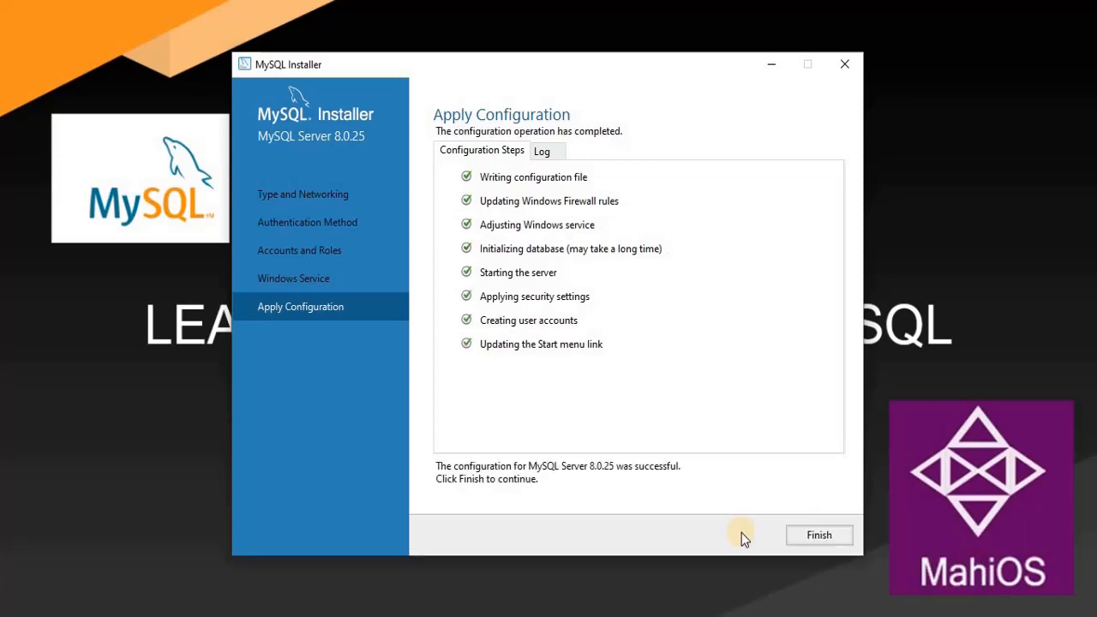
{"action": "left_click", "coordinate": [832, 534]}
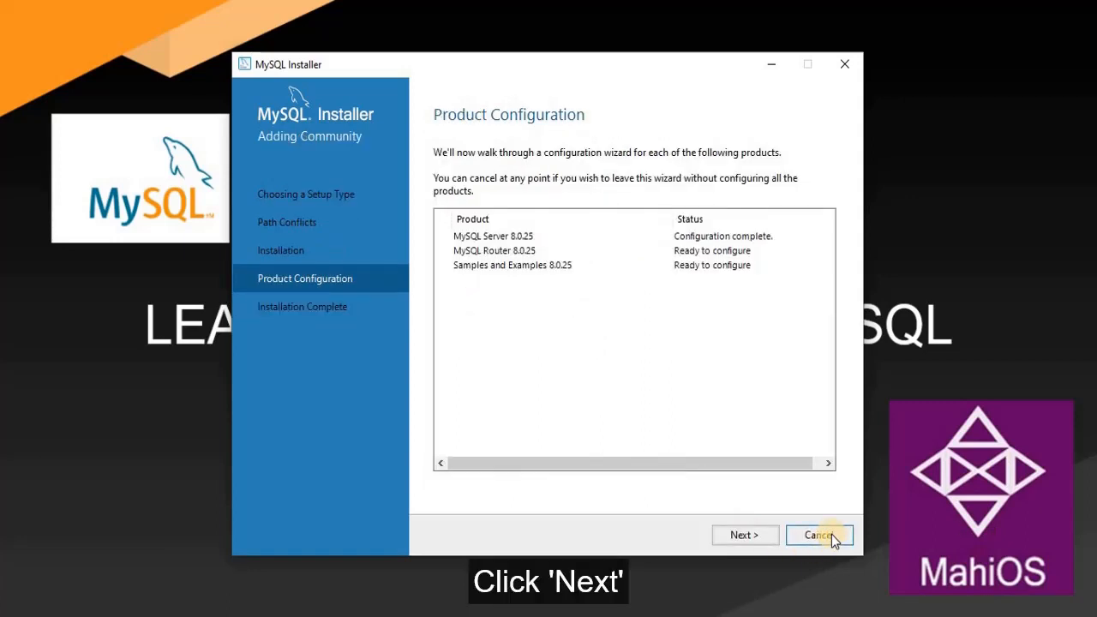
- Accept the MySQL Router settings without bootstrapping
{"action": "left_click", "coordinate": [747, 531]}
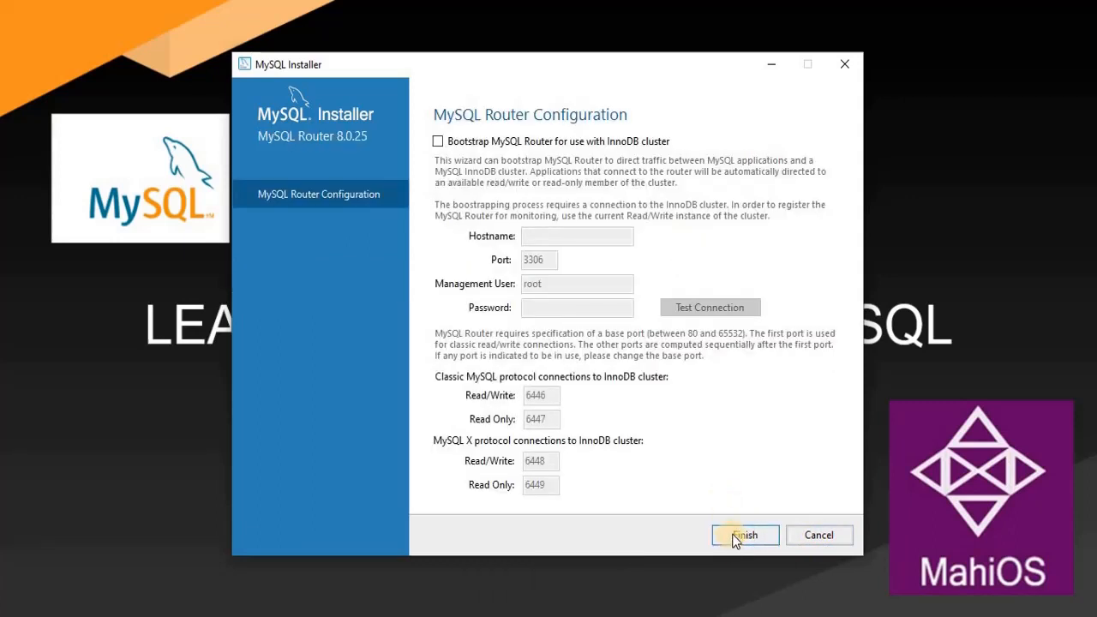
{"action": "left_click", "coordinate": [742, 537]}
{"action": "left_click", "coordinate": [741, 535]}
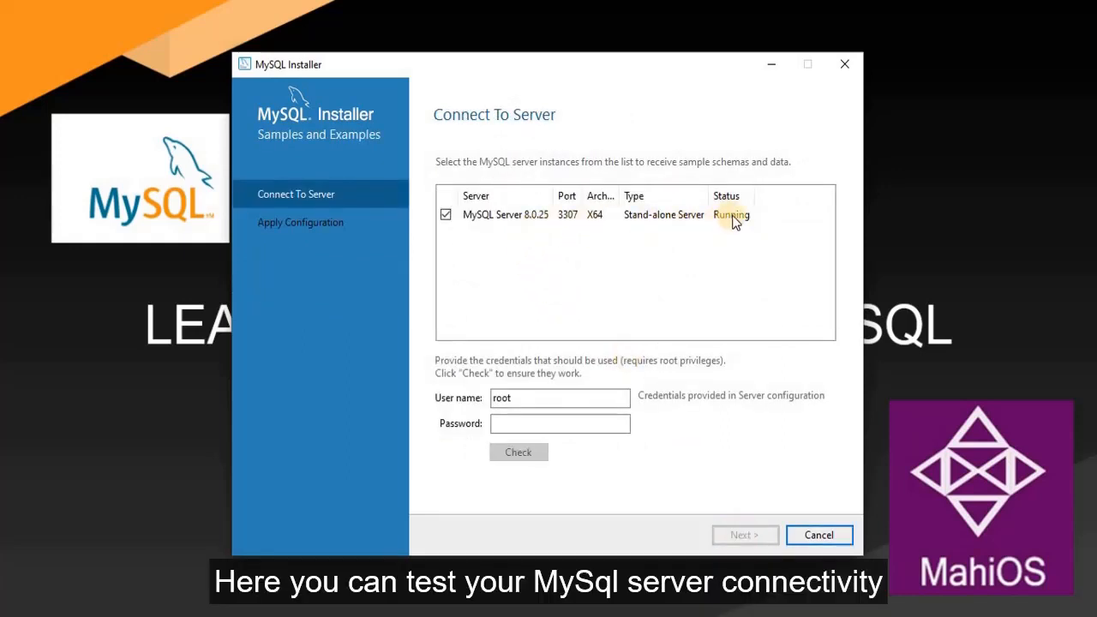
- Connect Samples and Examples to the running MySQL Server 8.0.25 as root and apply its configuration
{"action": "left_click", "coordinate": [573, 215]}
{"action": "left_click", "coordinate": [542, 424]}
{"action": "type", "text": "r"}
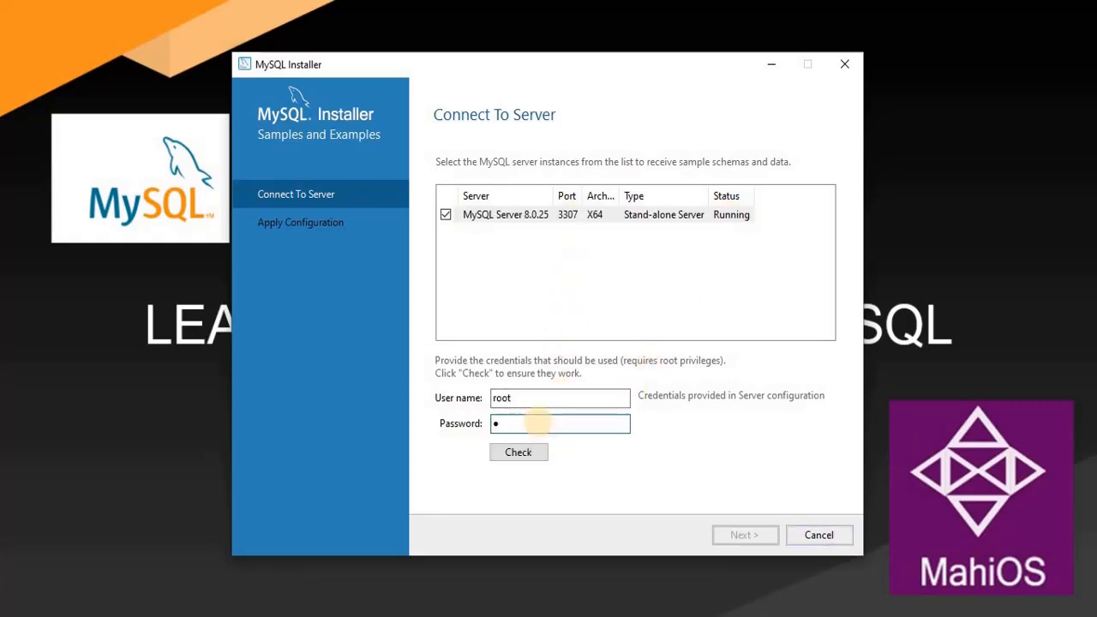
{"action": "type", "text": "oot"}
{"action": "left_click", "coordinate": [521, 453]}
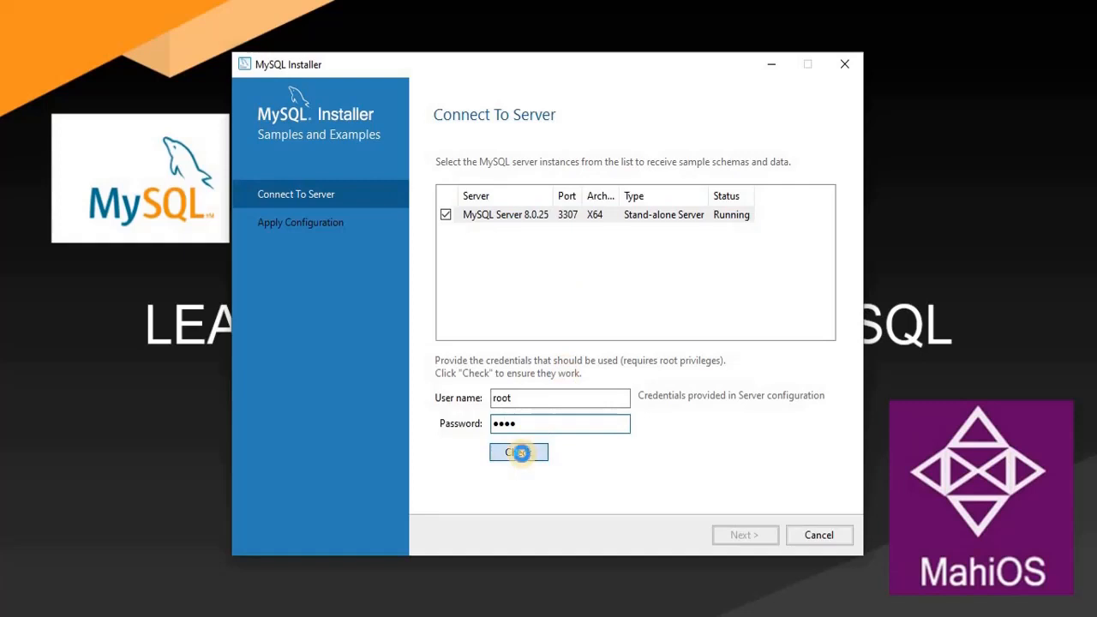
{"action": "left_click", "coordinate": [742, 535]}
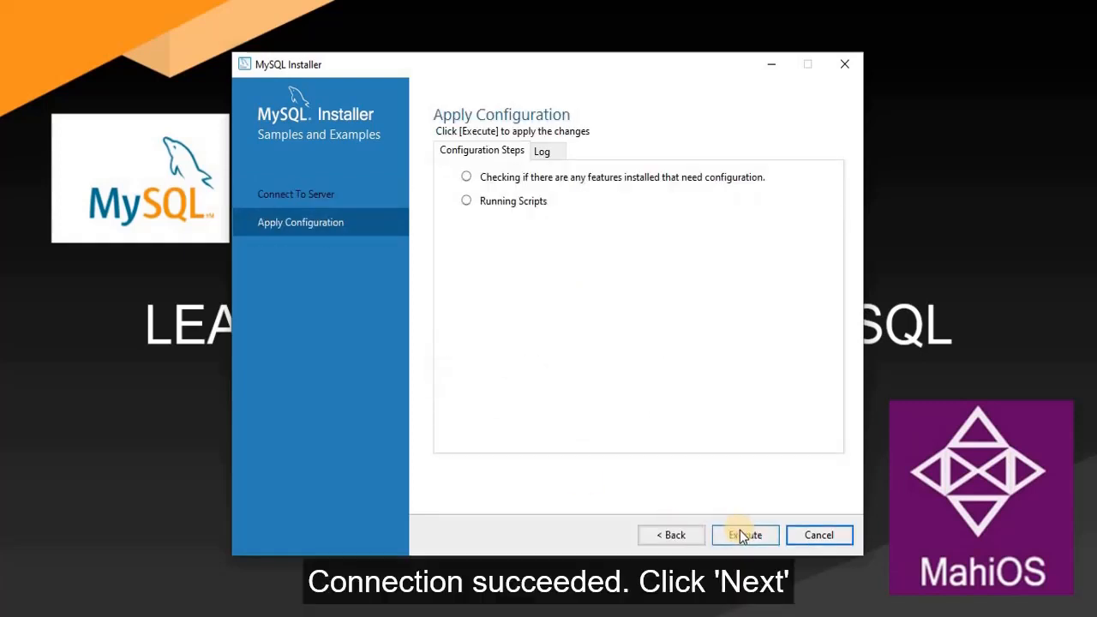
{"action": "left_click", "coordinate": [740, 531]}
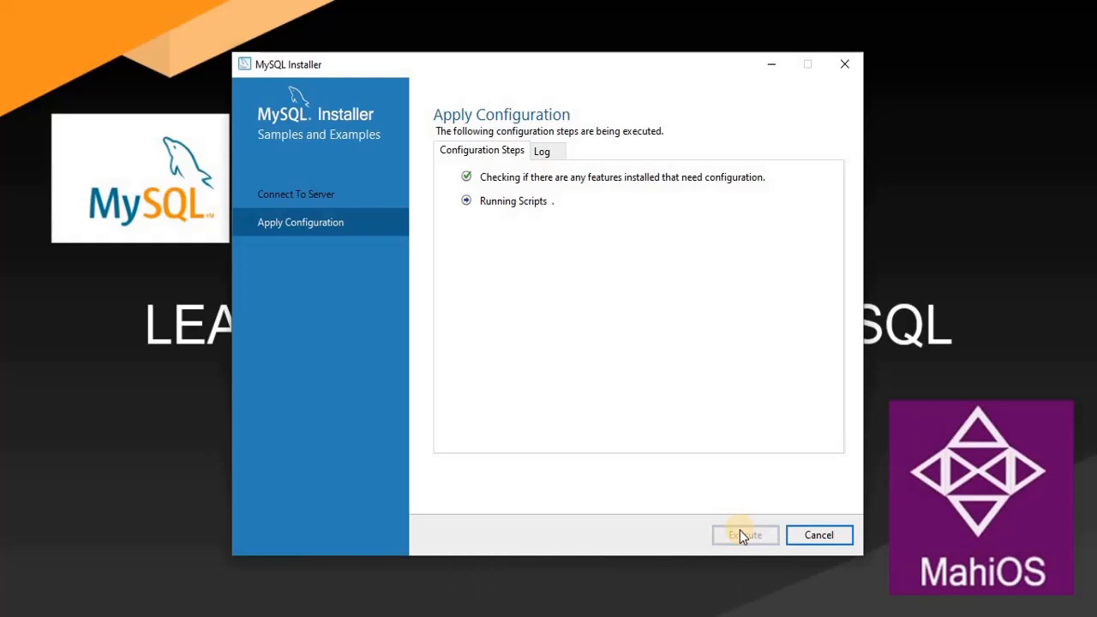
{"action": "left_click", "coordinate": [807, 544]}
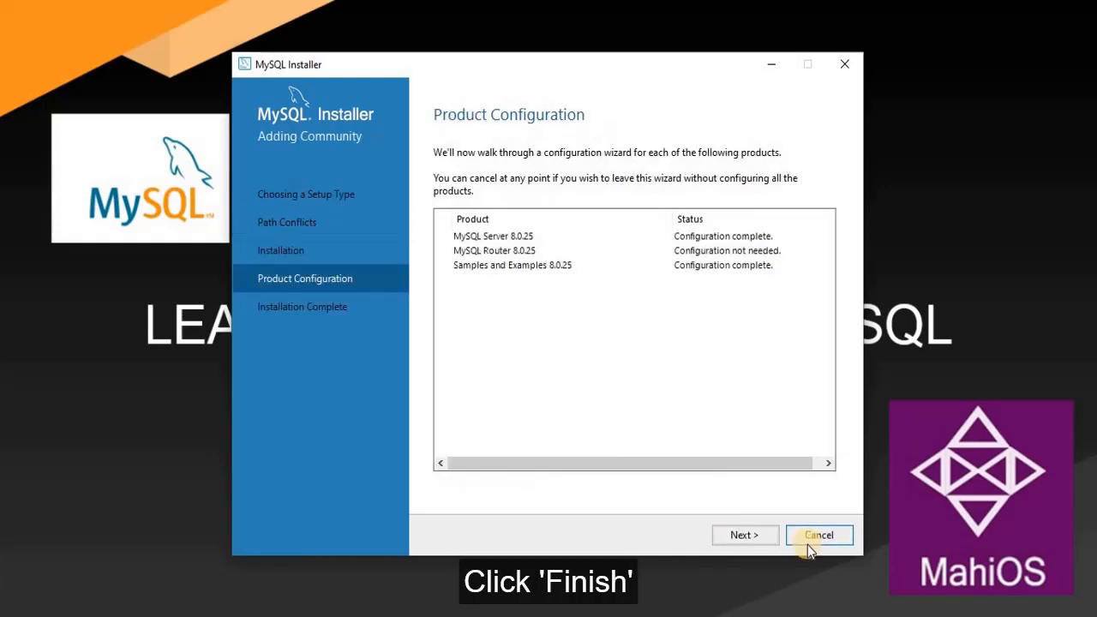
- Finish installation with MySQL Workbench and MySQL Shell both set not to launch after setup
{"action": "left_click", "coordinate": [742, 535]}
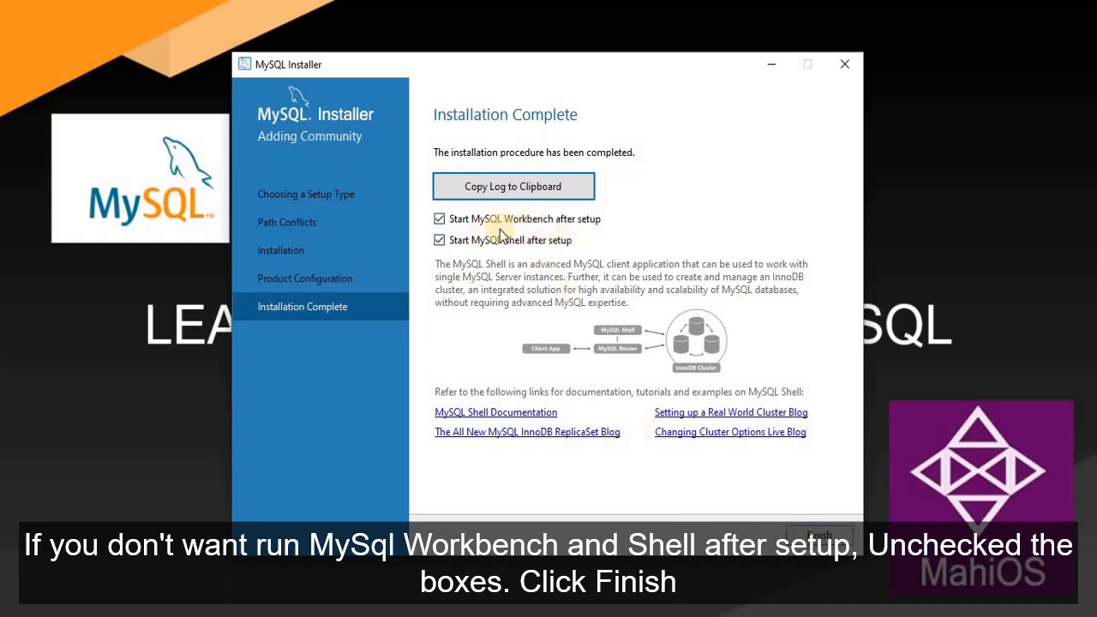
{"action": "left_click", "coordinate": [438, 221]}
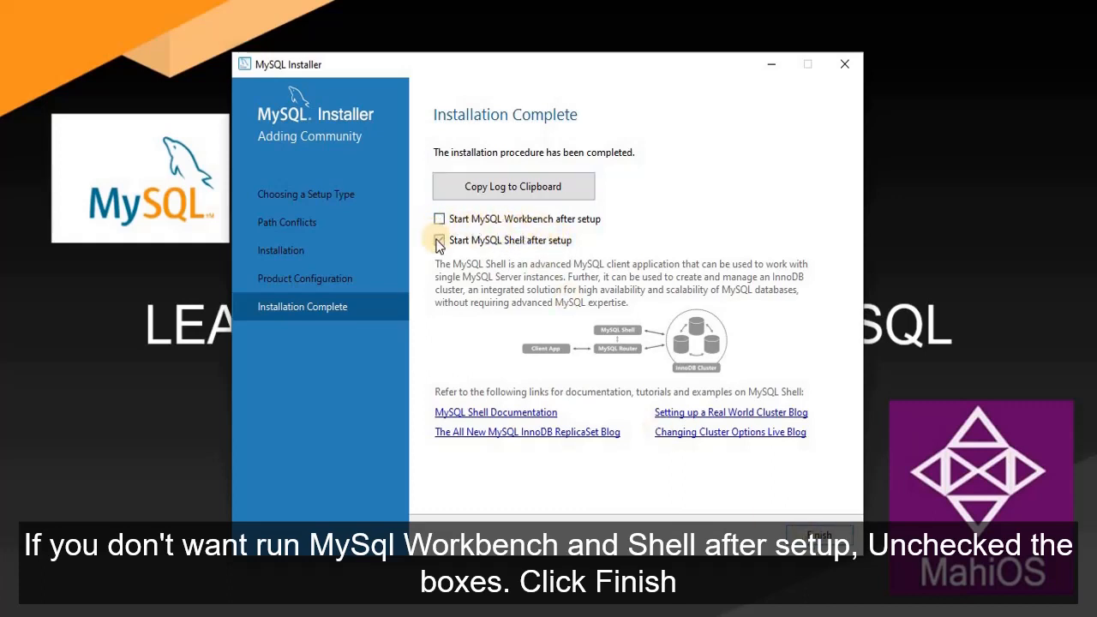
{"action": "left_click", "coordinate": [439, 242]}
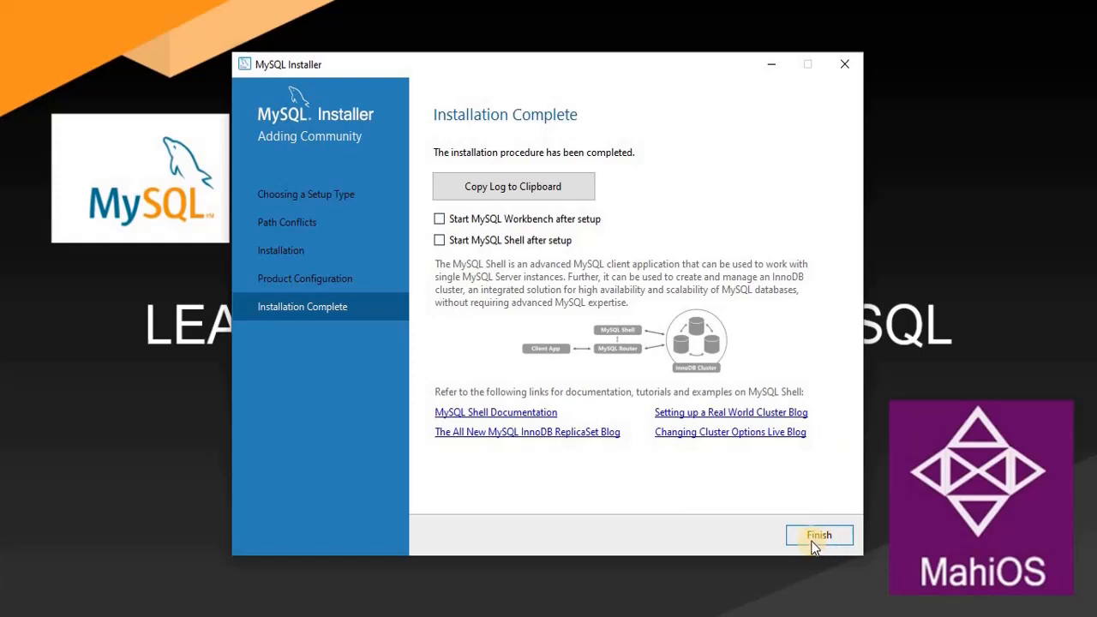
{"action": "left_click", "coordinate": [813, 542]}
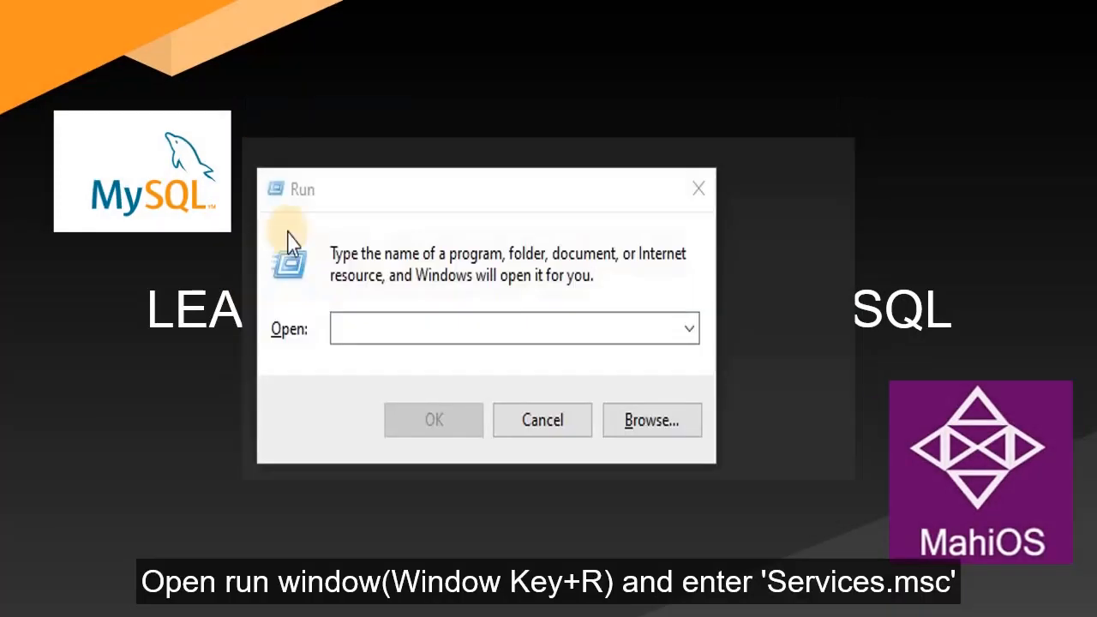
- Open services.msc and check that the MySQL80 service is running
{"action": "left_click", "coordinate": [380, 333]}
{"action": "type", "text": "ser"}
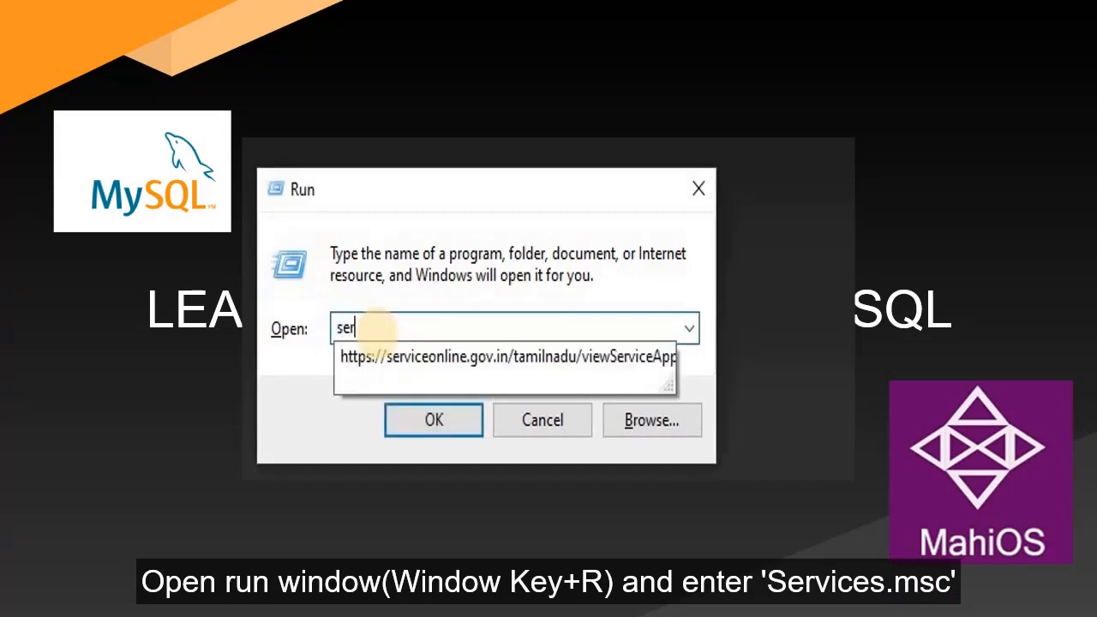
{"action": "type", "text": "vices."}
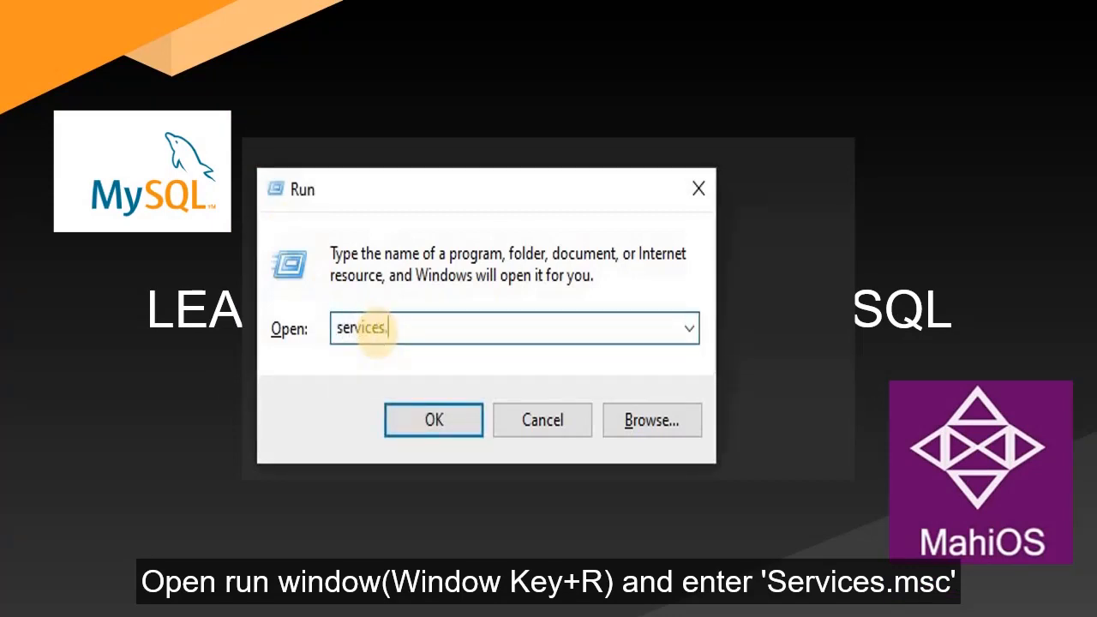
{"action": "type", "text": "msc"}
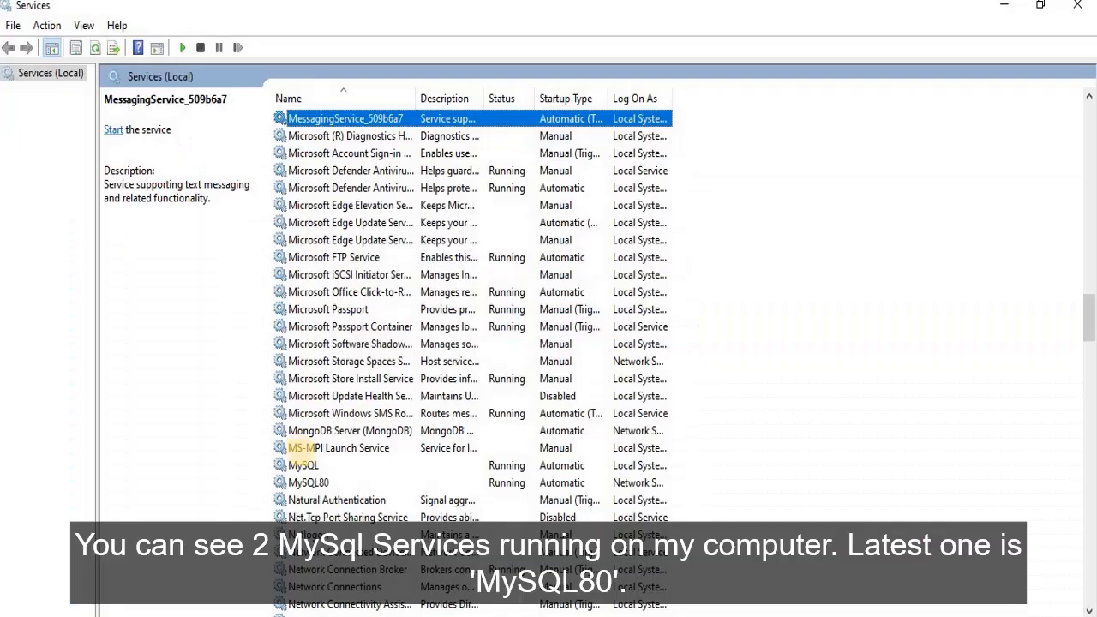
{"action": "left_click", "coordinate": [313, 483]}
{"action": "scroll", "coordinate": [305, 483], "scroll_direction": "down", "scroll_amount": 8}
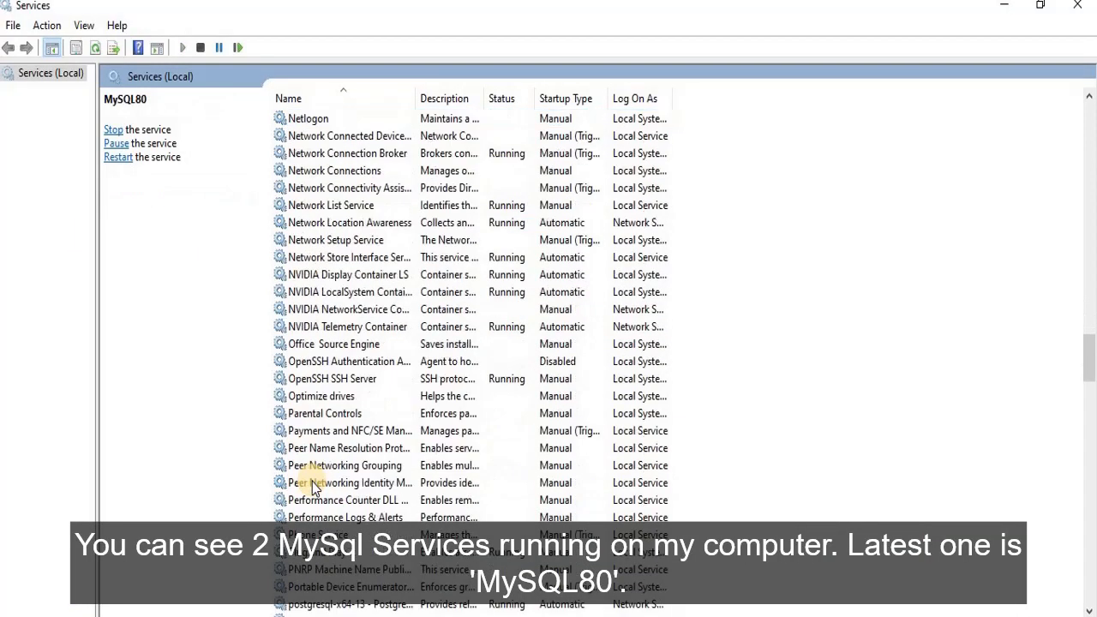
{"action": "scroll", "coordinate": [294, 472], "scroll_direction": "up", "scroll_amount": 3}
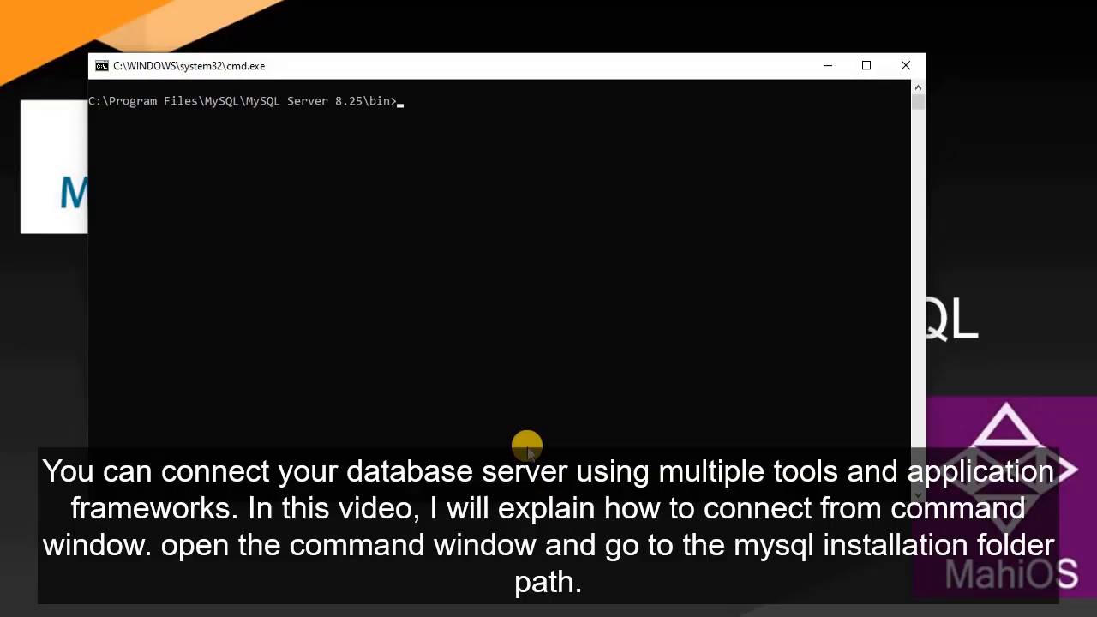
- Run 'mysql -P 3307 -u root -p' and enter the root account password
{"action": "type", "text": "mysql -P 3307 -u root -p"}
{"action": "key", "text": "Return"}
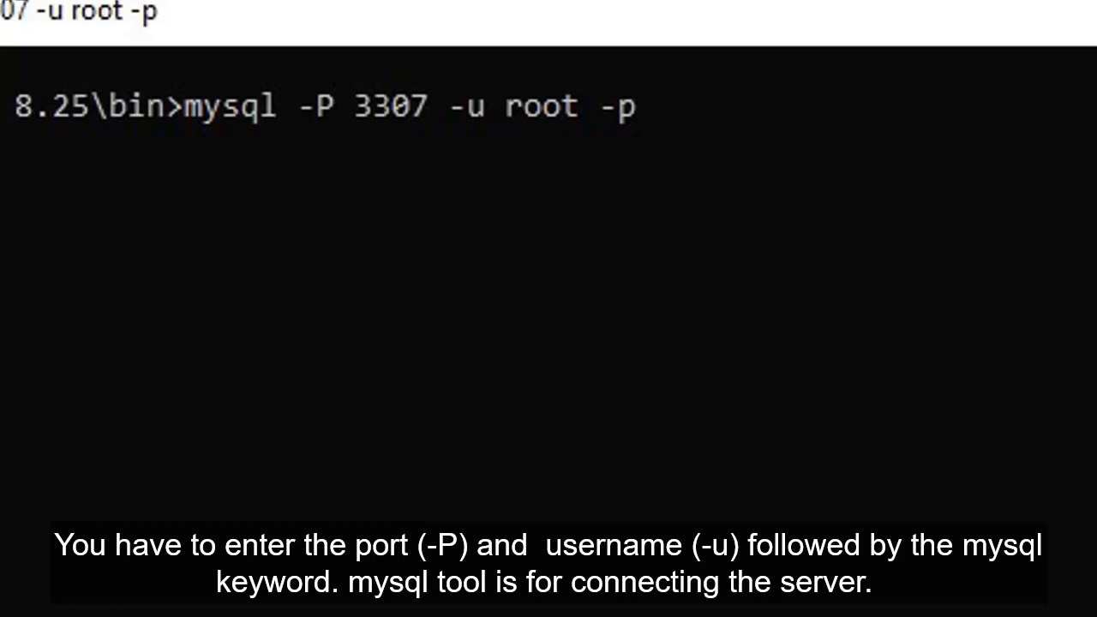
{"action": "key", "text": "Return"}
{"action": "type", "text": "****"}
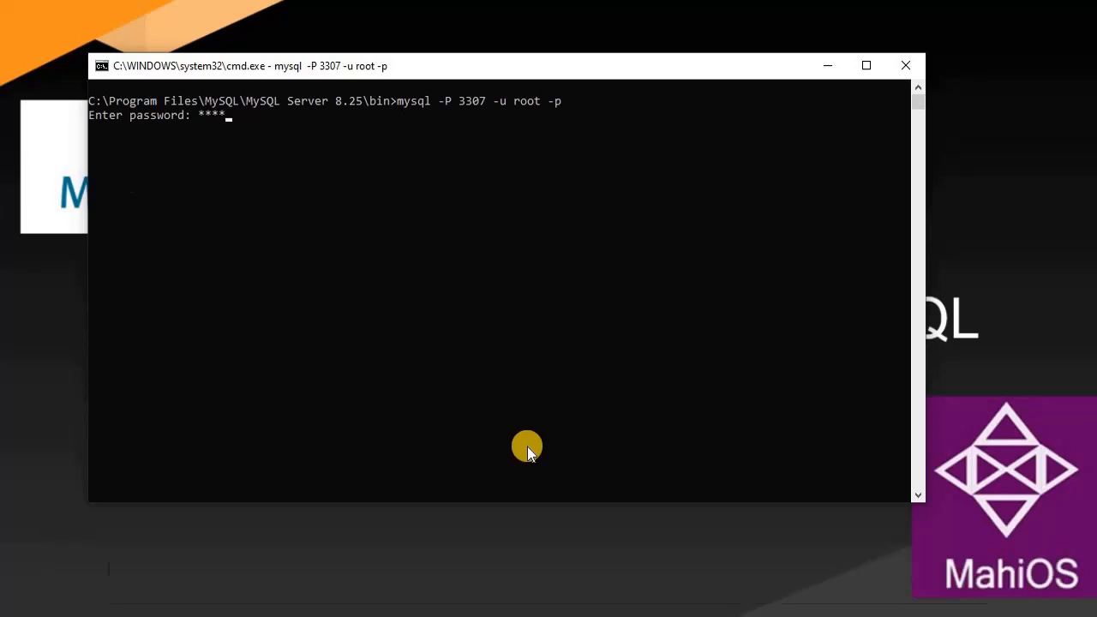
- Log in, list the databases with 'show databases;' and switch to world with 'use world'
{"action": "key", "text": "Return"}
{"action": "type", "text": "s"}
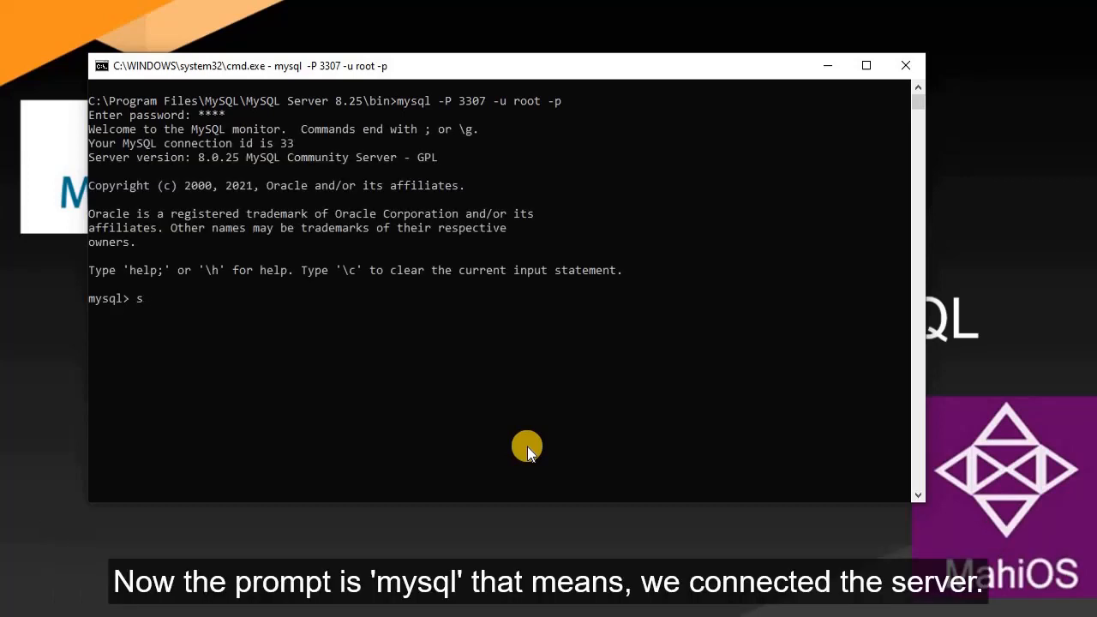
{"action": "type", "text": "how data"}
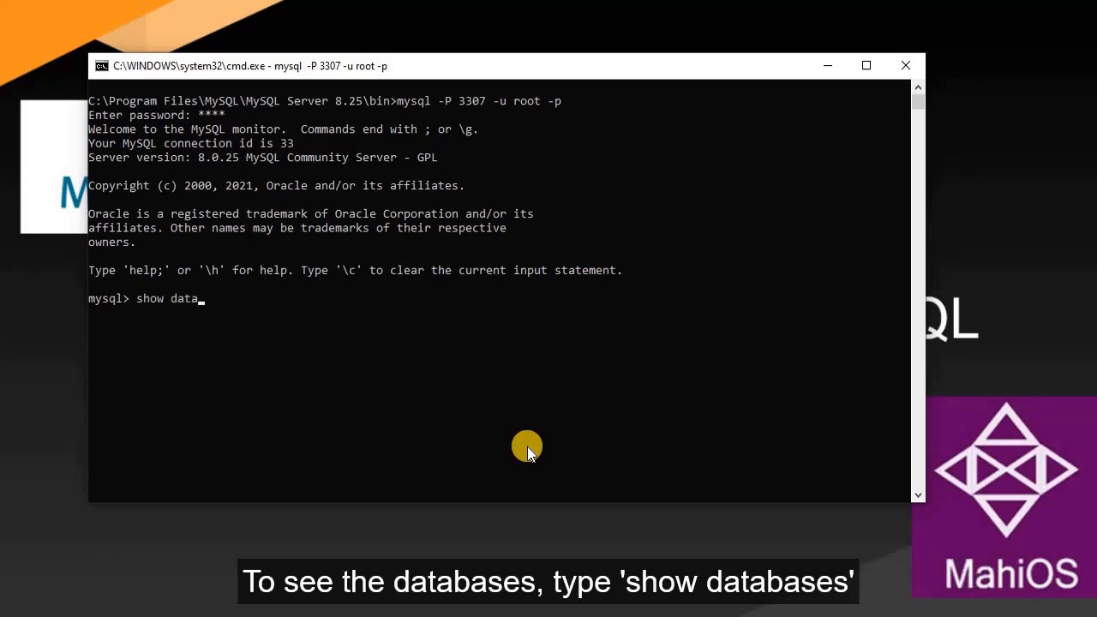
{"action": "type", "text": "bases;"}
{"action": "key", "text": "Return"}
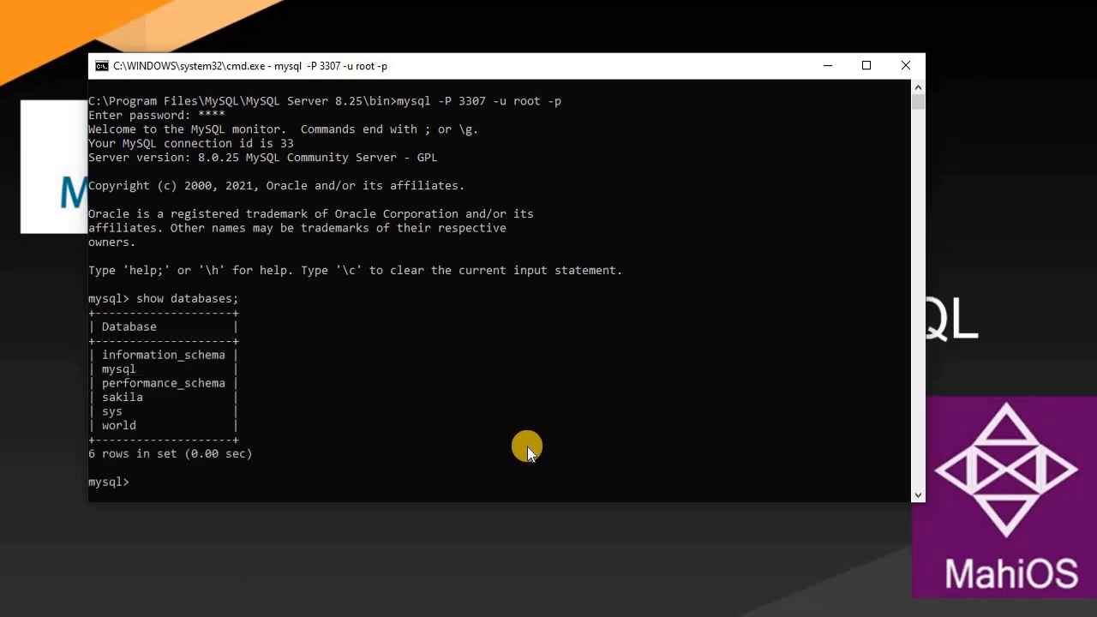
{"action": "type", "text": "use world"}
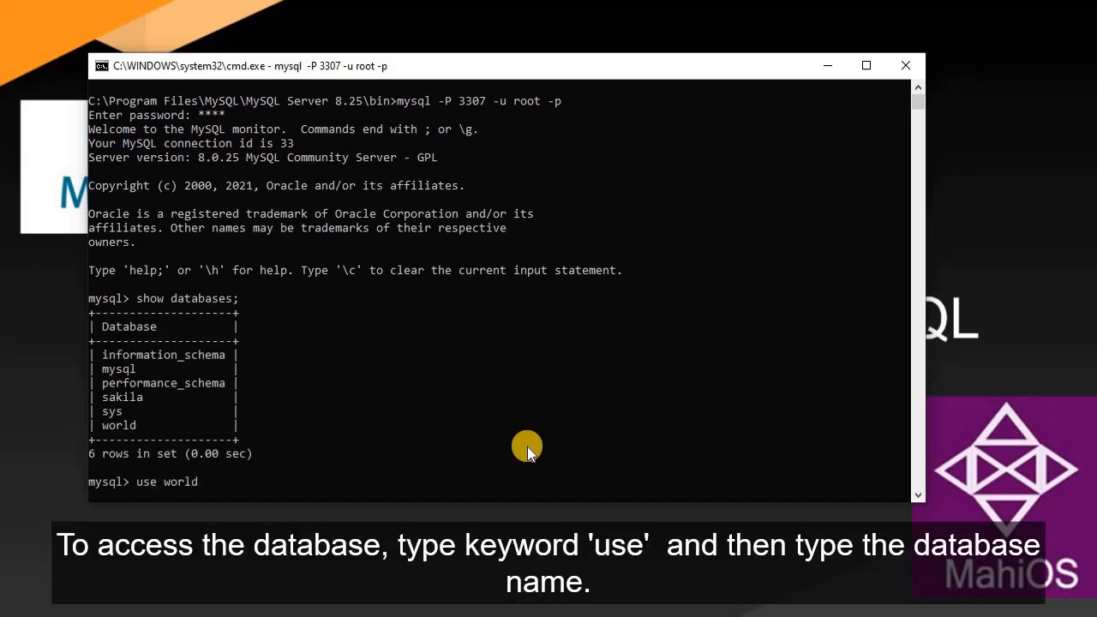
{"action": "key", "text": "Return"}
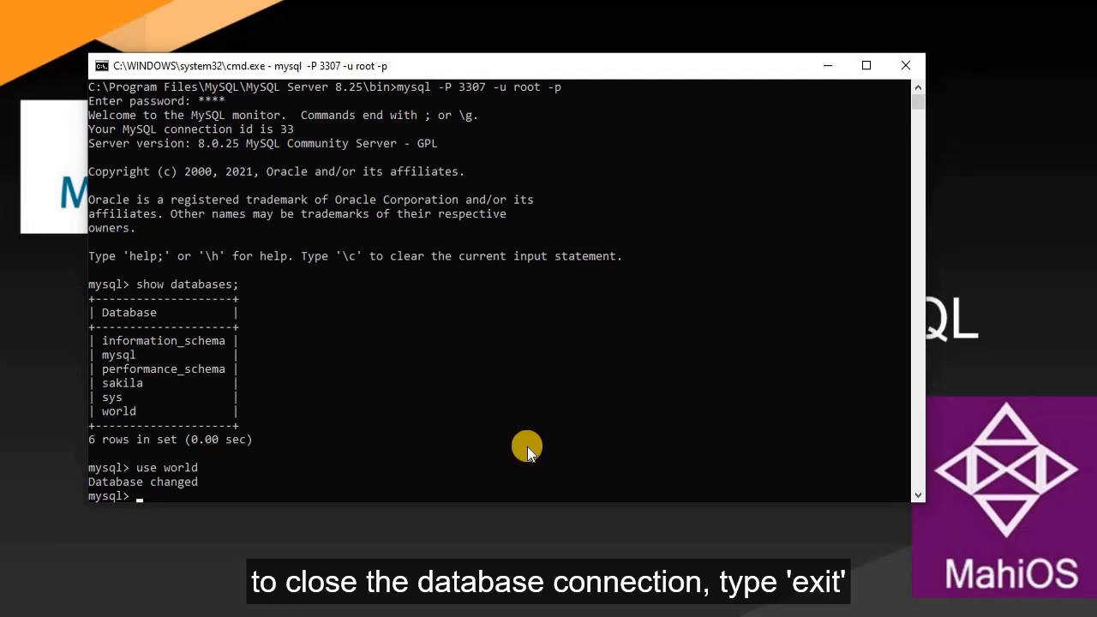
- Exit the mysql session and bring up the Start menu's program list
{"action": "type", "text": "exit"}
{"action": "key", "text": "Return"}
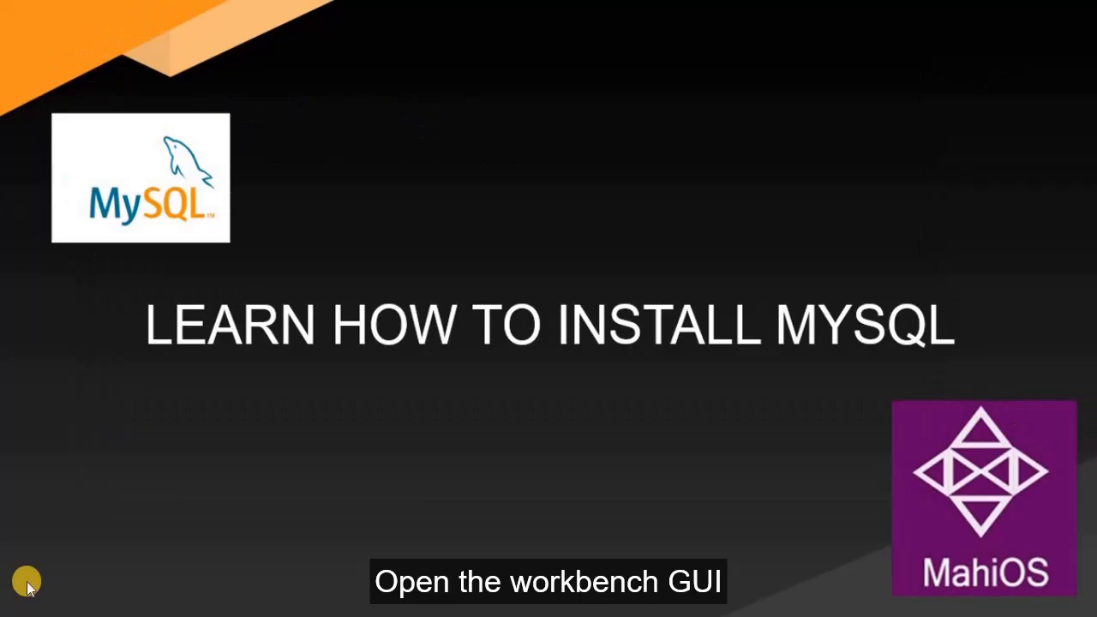
{"action": "left_click", "coordinate": [28, 588]}
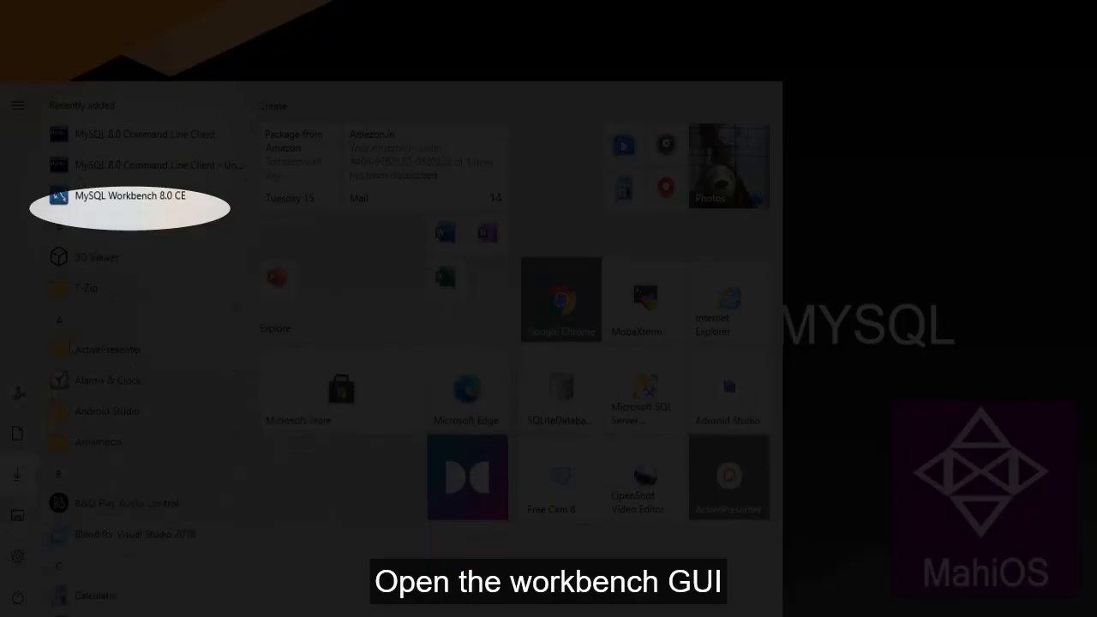
- Launch MySQL Workbench 8.0 CE and log into Local instance MySQL80, saving the password in the vault
{"action": "left_click", "coordinate": [155, 201]}
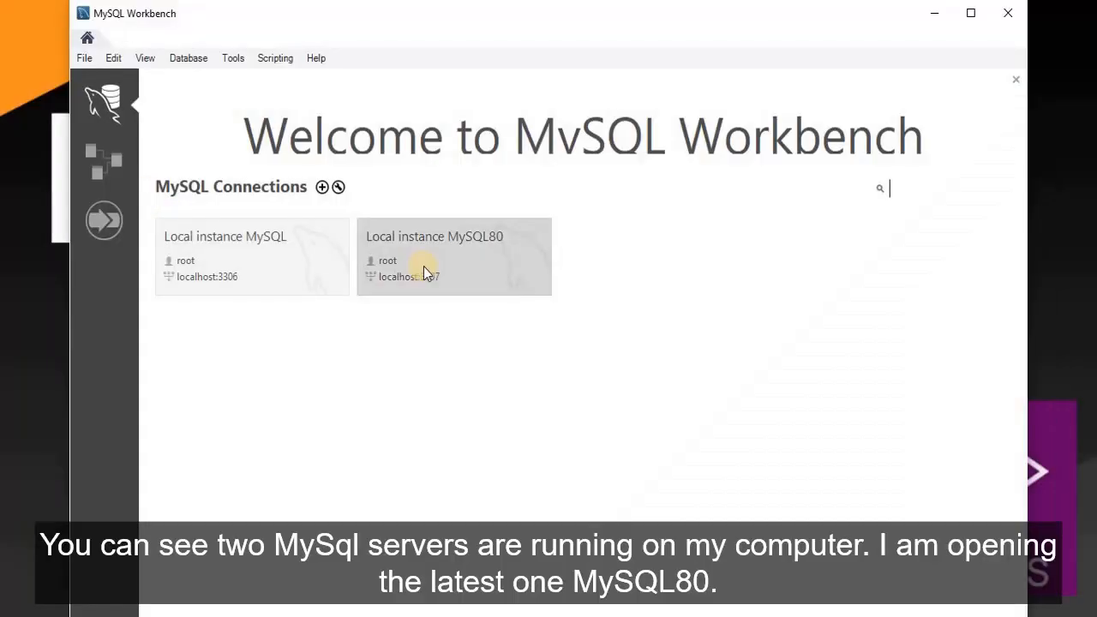
{"action": "left_click", "coordinate": [433, 269]}
{"action": "left_click", "coordinate": [436, 275]}
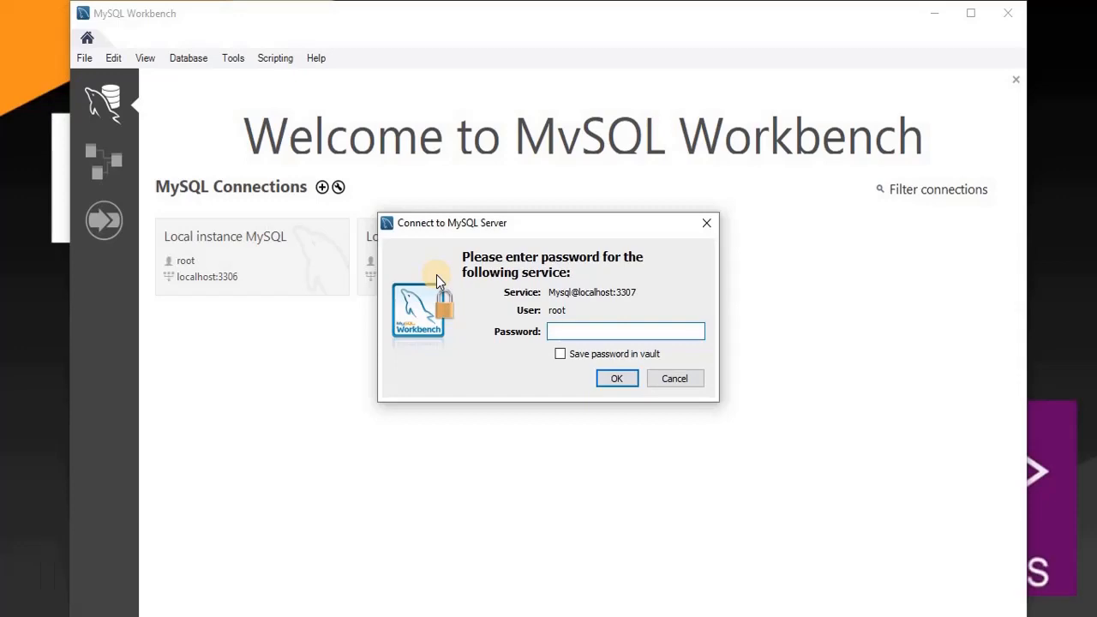
{"action": "type", "text": "****"}
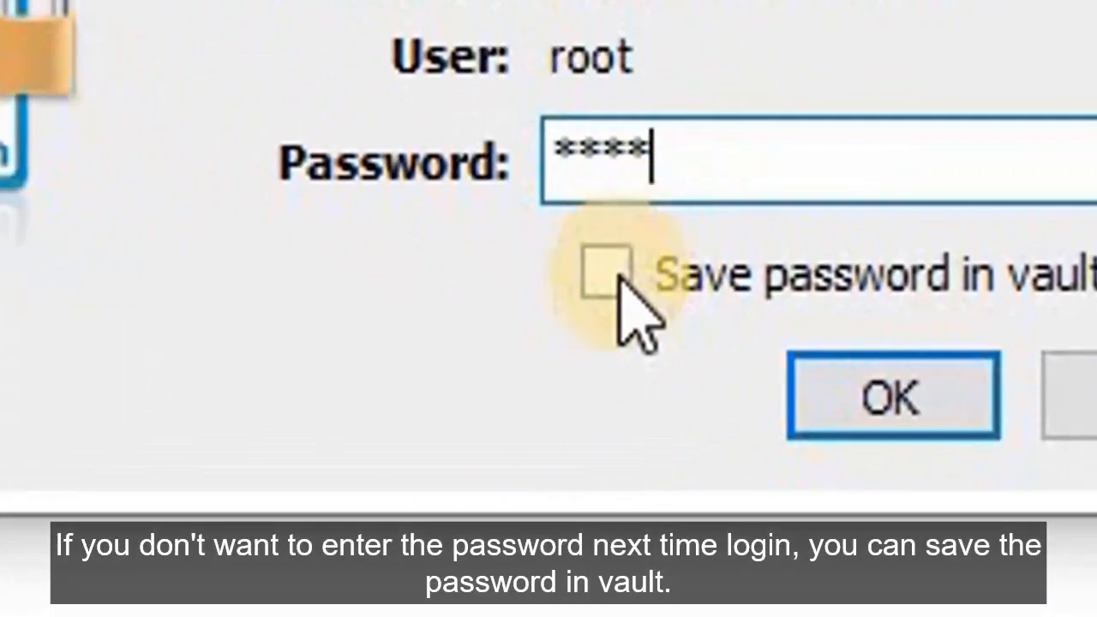
{"action": "left_click", "coordinate": [561, 354]}
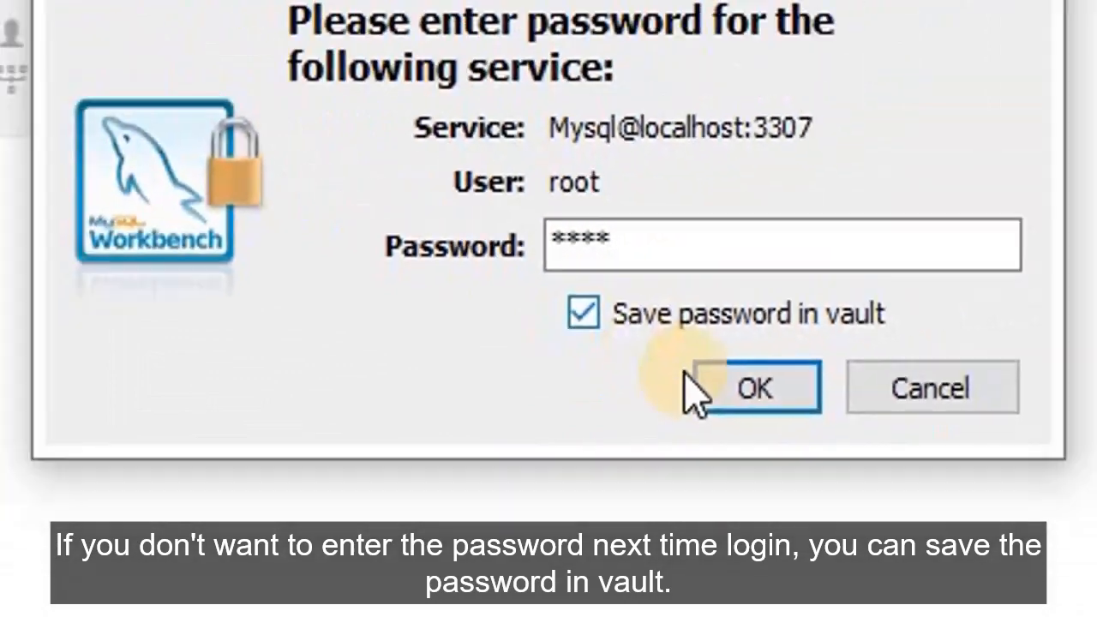
{"action": "left_click", "coordinate": [883, 399]}
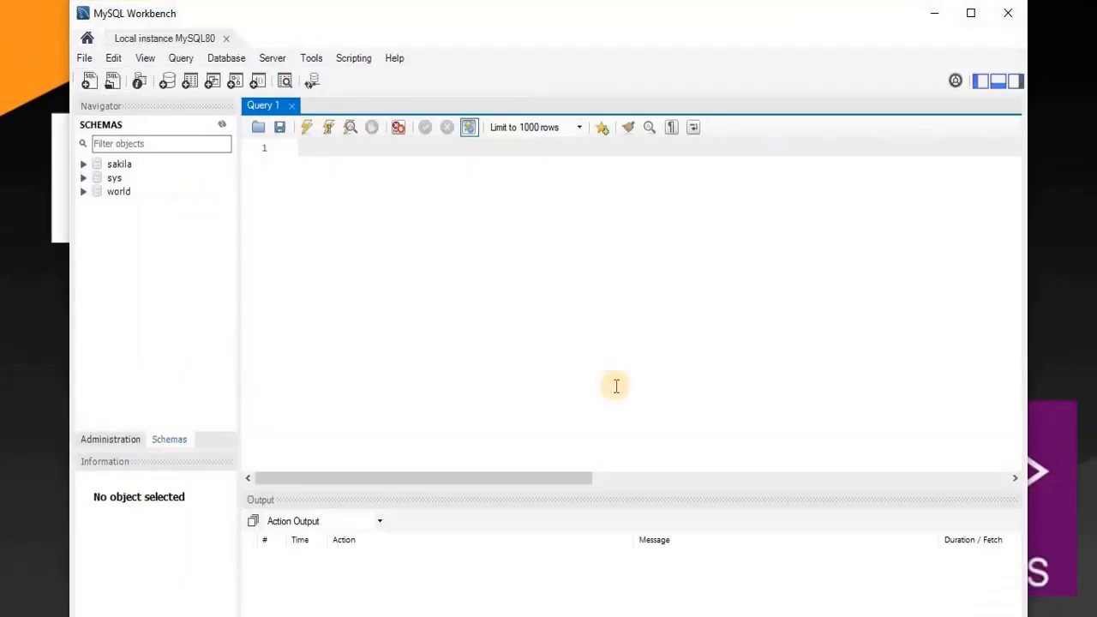
- Expand the world schema in the Navigator and browse its tables
{"action": "left_click", "coordinate": [84, 191]}
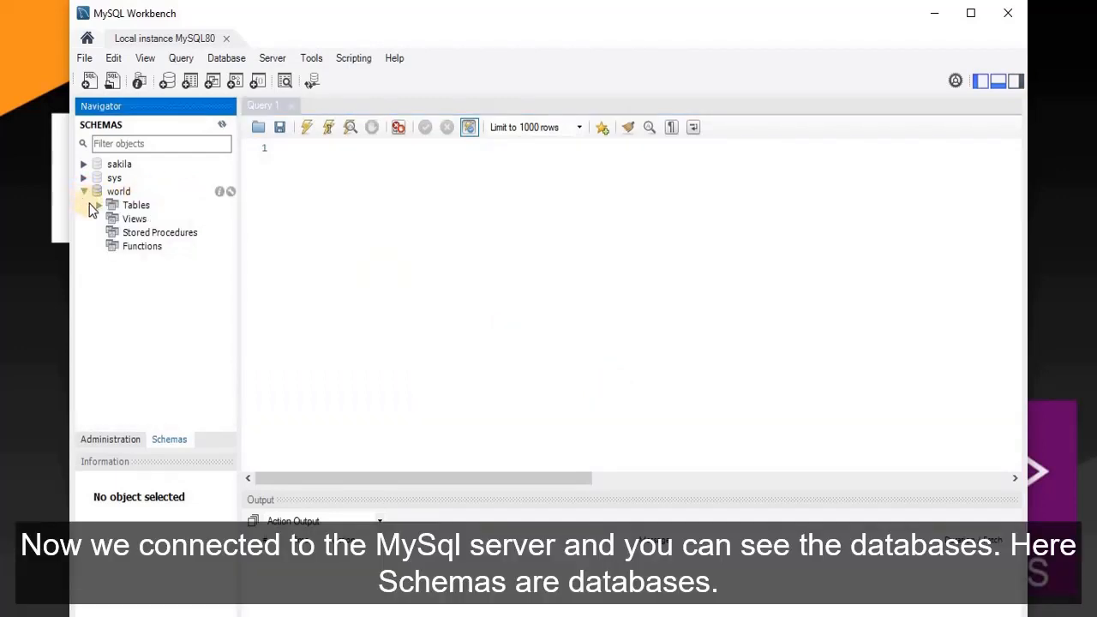
{"action": "left_click", "coordinate": [98, 205]}
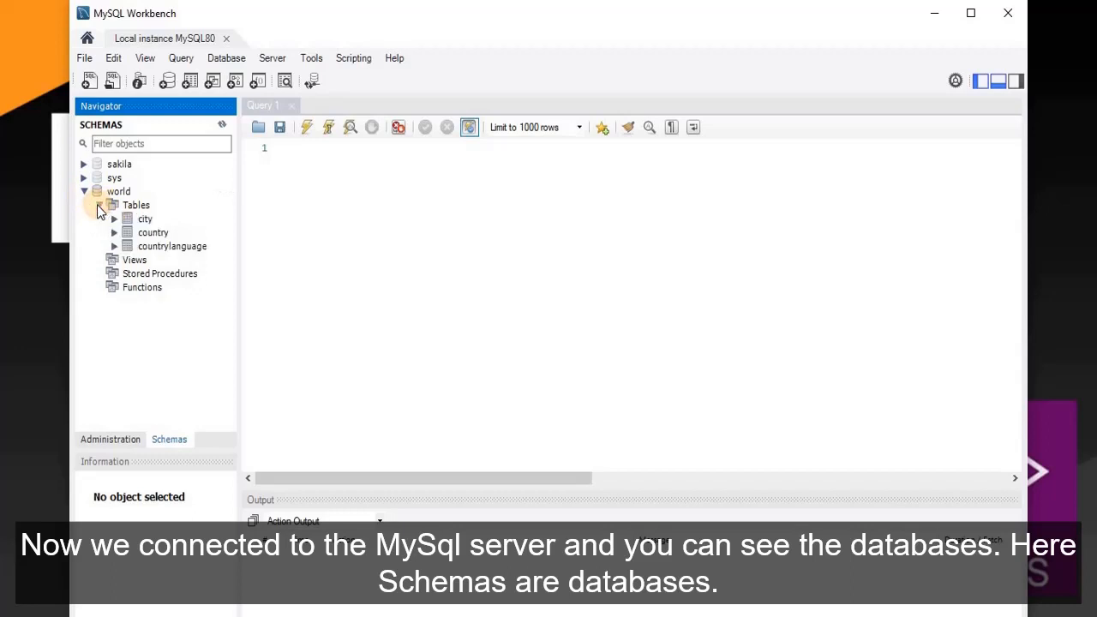
{"action": "left_click", "coordinate": [84, 192]}
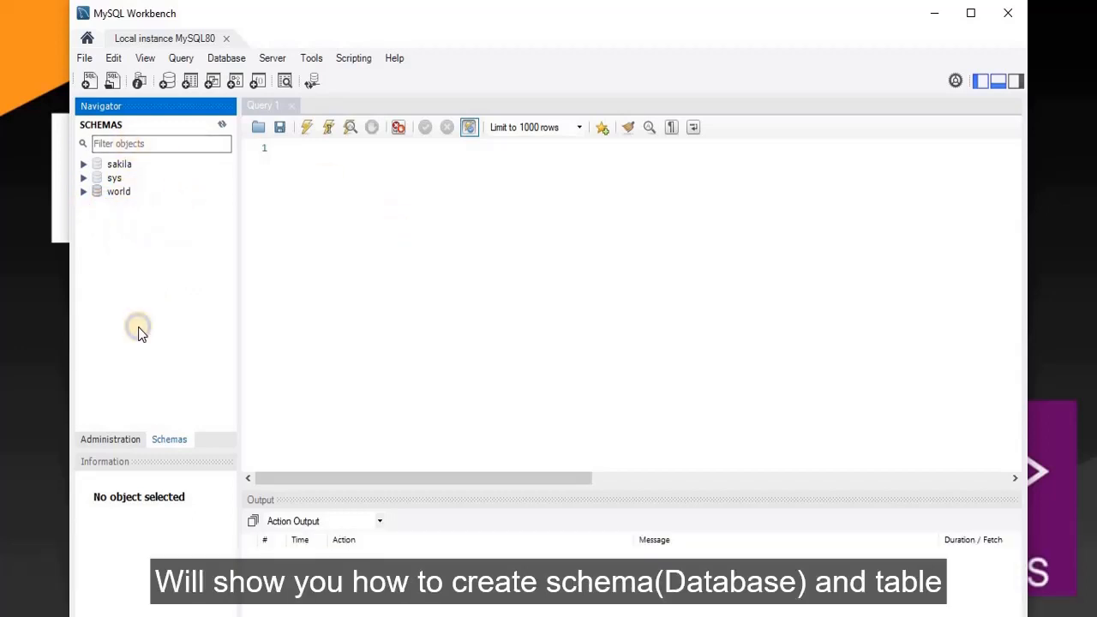
- Create schema mysampledb, apply its CREATE SCHEMA script, and expand it in the Navigator
{"action": "right_click", "coordinate": [138, 326]}
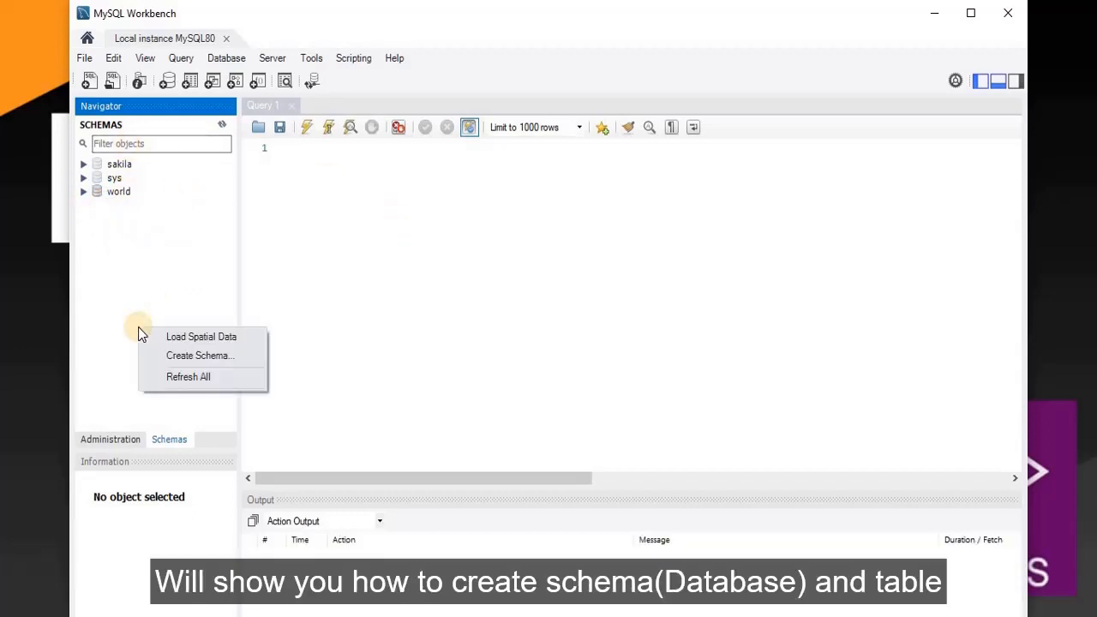
{"action": "left_click", "coordinate": [193, 355]}
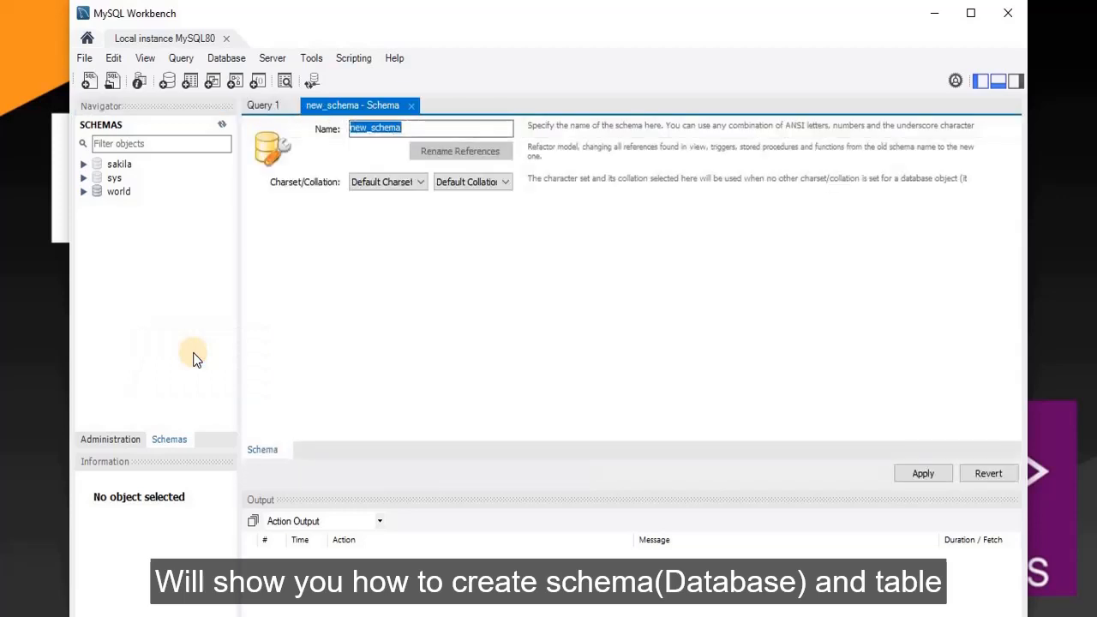
{"action": "type", "text": "my"}
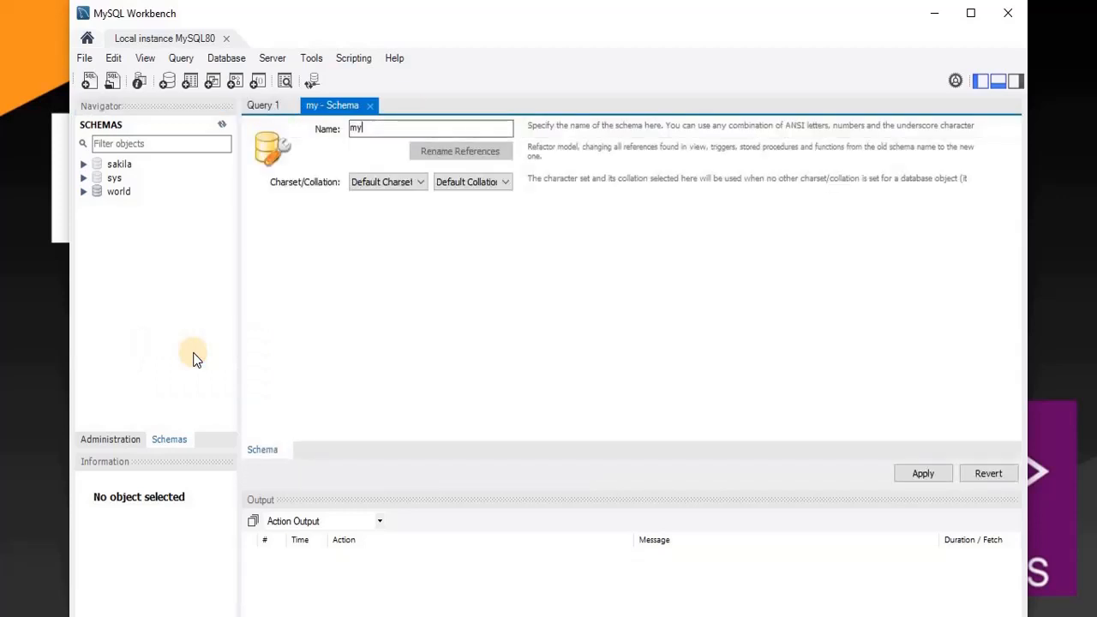
{"action": "type", "text": "sampledb"}
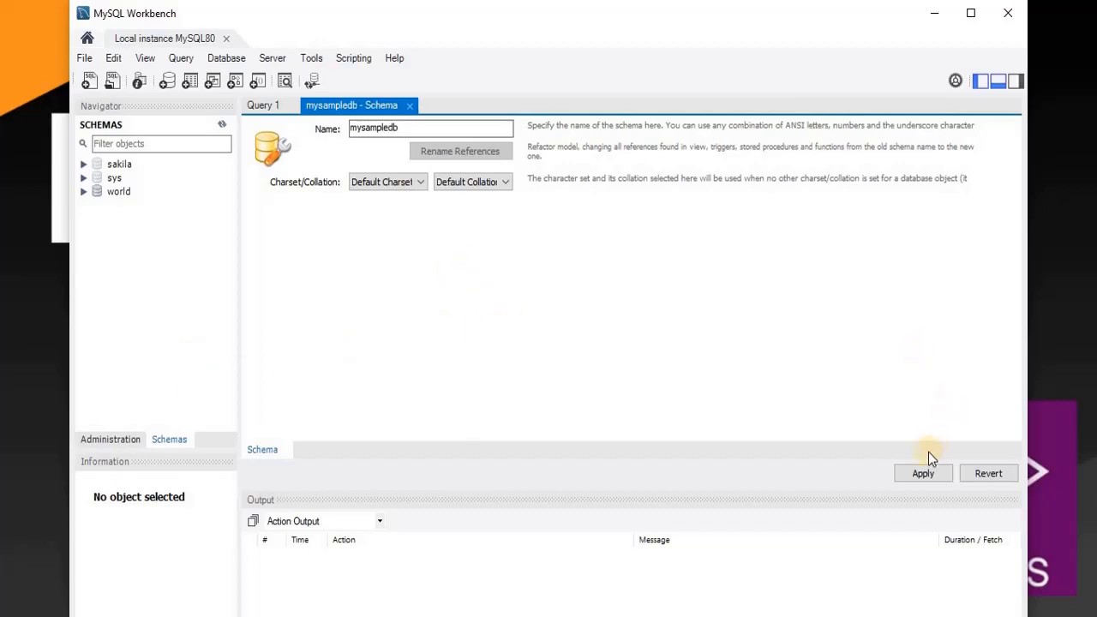
{"action": "left_click", "coordinate": [916, 475]}
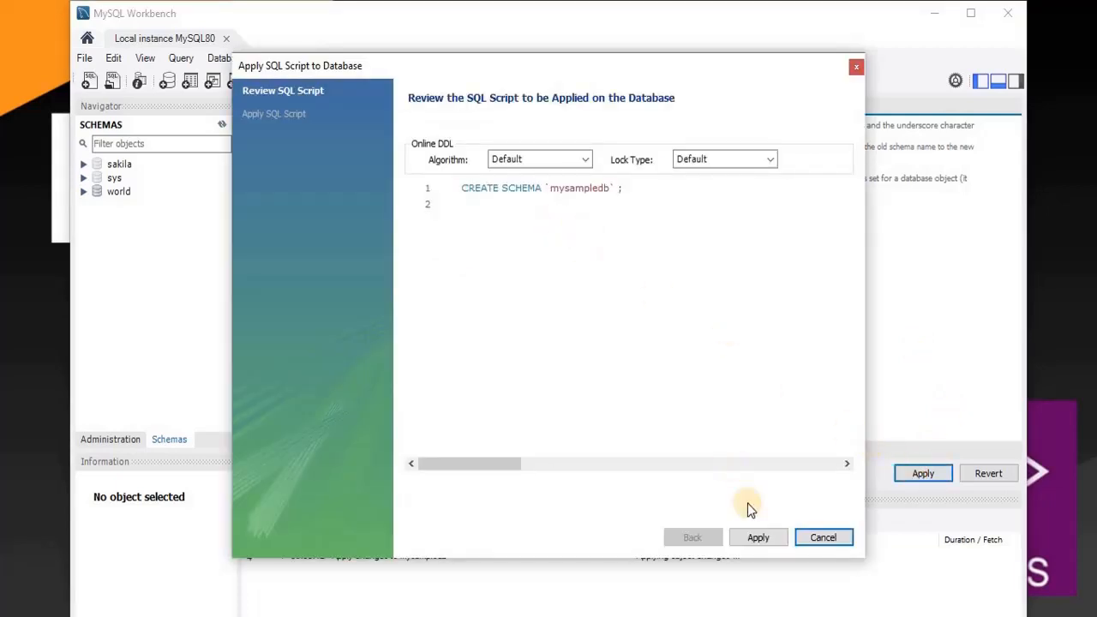
{"action": "left_click", "coordinate": [757, 538]}
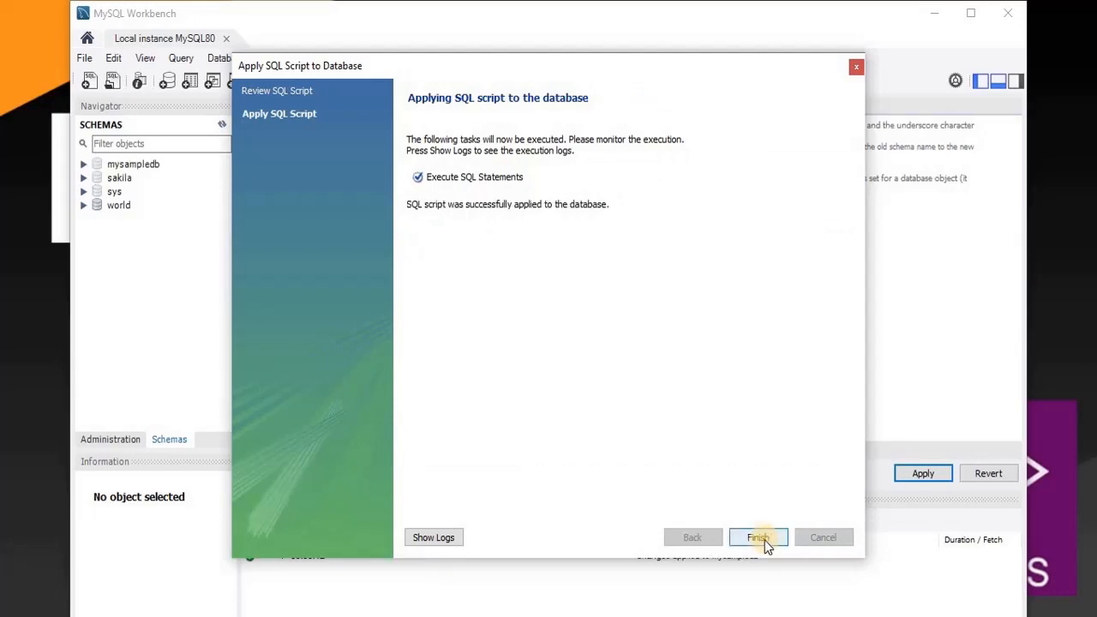
{"action": "left_click", "coordinate": [759, 537]}
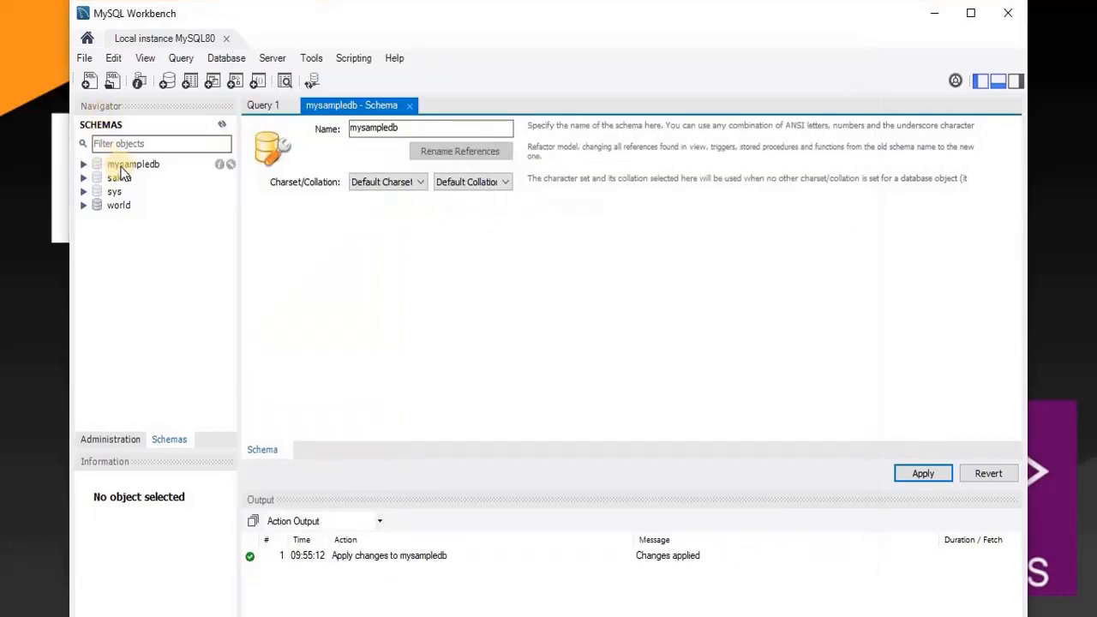
{"action": "left_click", "coordinate": [120, 170]}
{"action": "left_click", "coordinate": [84, 165]}
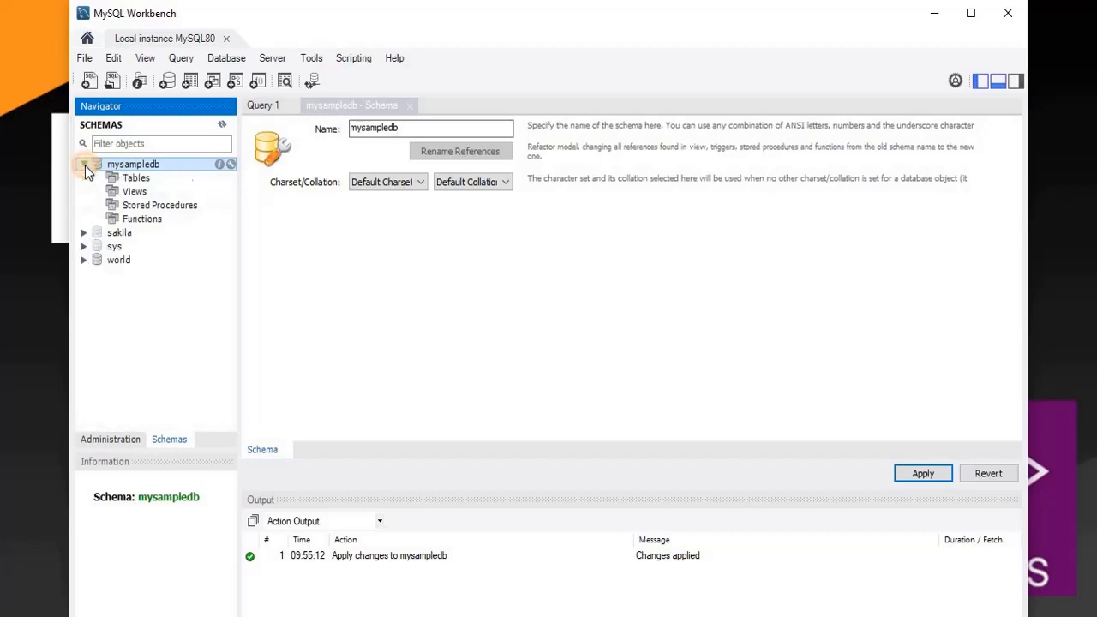
- Start a new table sample_tbl in mysampledb with an auto-increment id column
{"action": "right_click", "coordinate": [124, 179]}
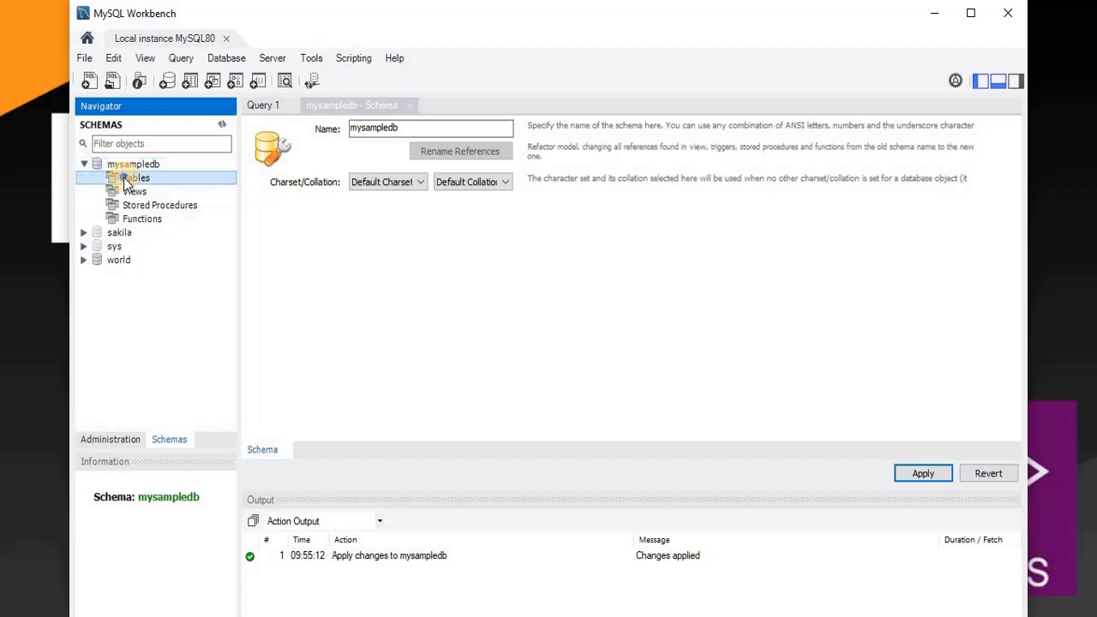
{"action": "left_click", "coordinate": [168, 192]}
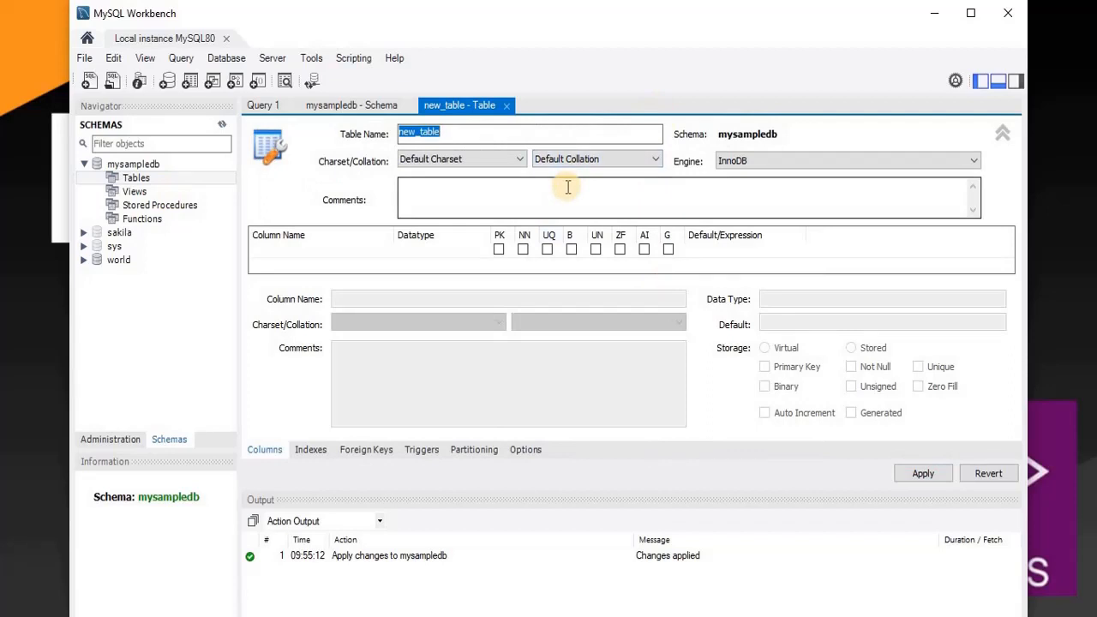
{"action": "type", "text": "sampl"}
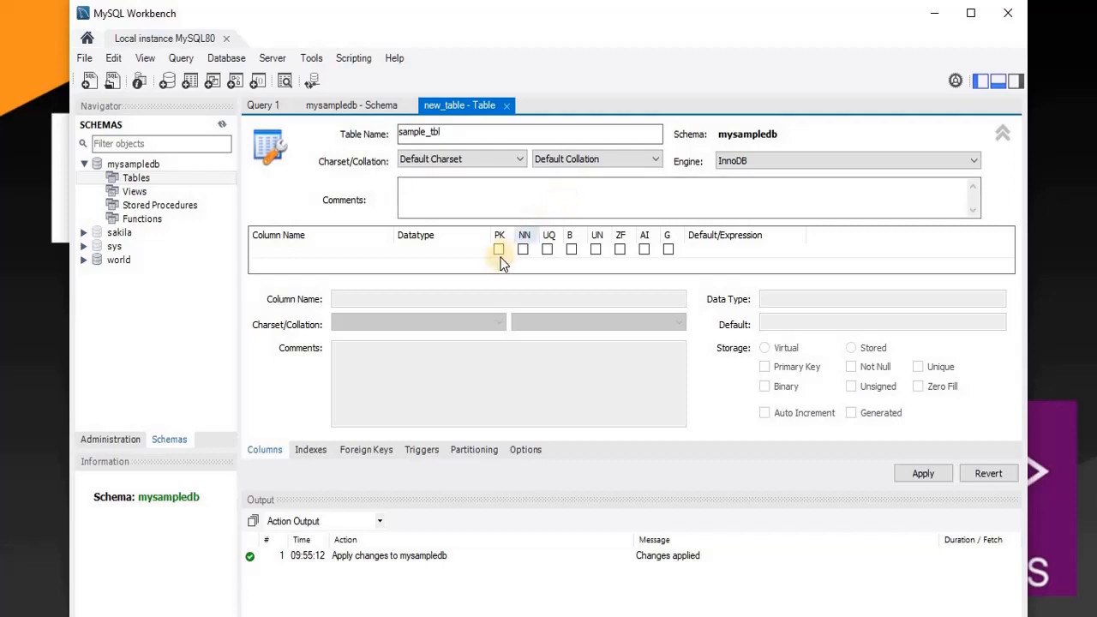
{"action": "left_click", "coordinate": [307, 248]}
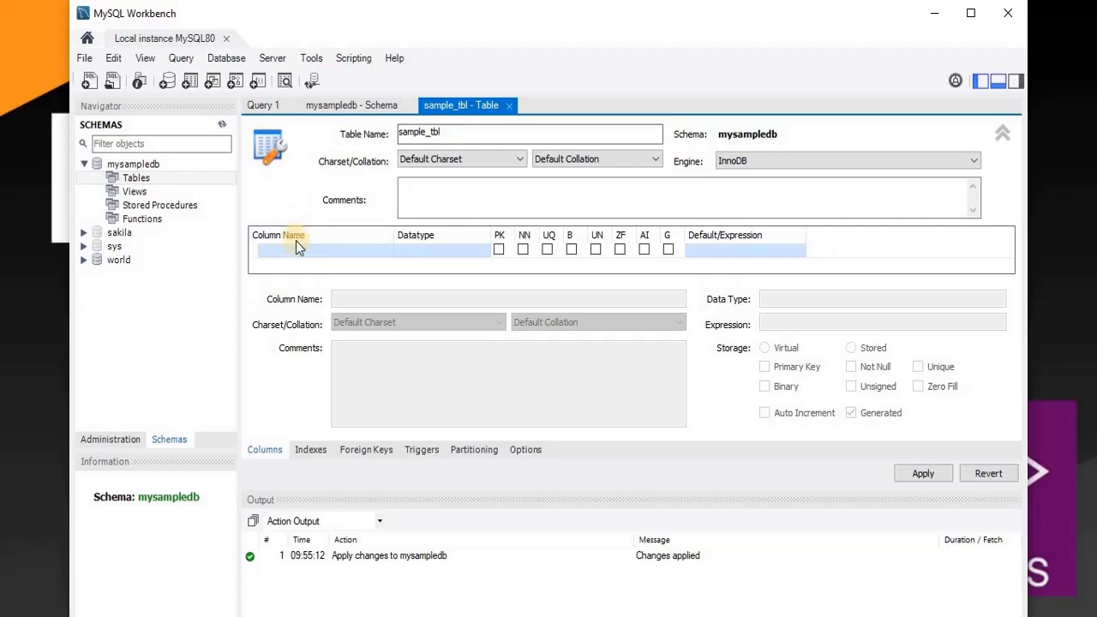
{"action": "double_click", "coordinate": [288, 251]}
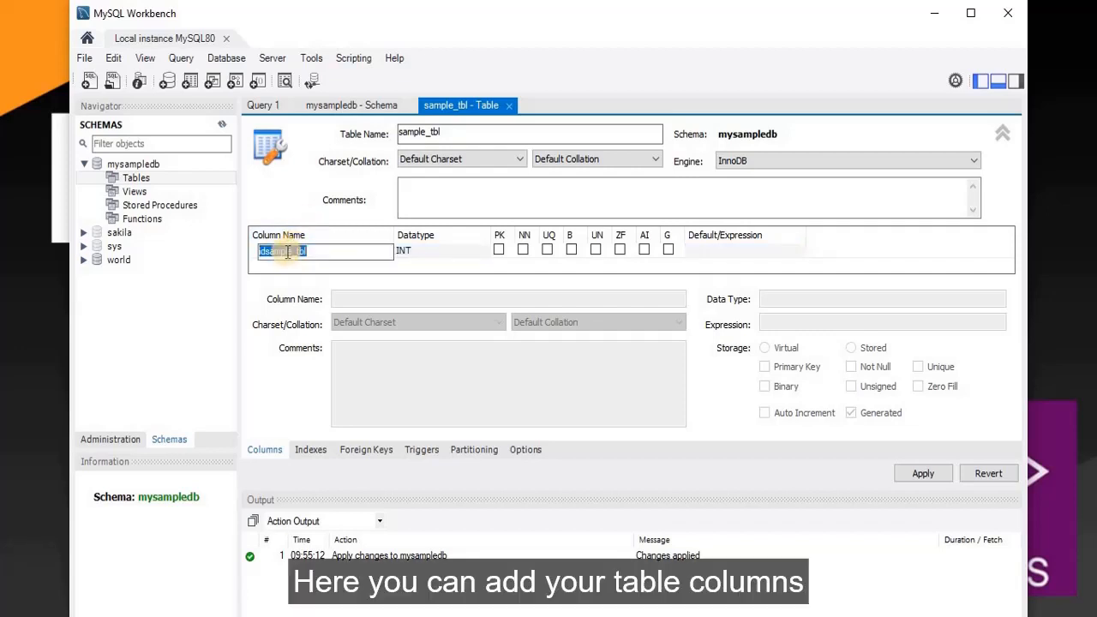
{"action": "type", "text": "id"}
{"action": "key", "text": "Tab"}
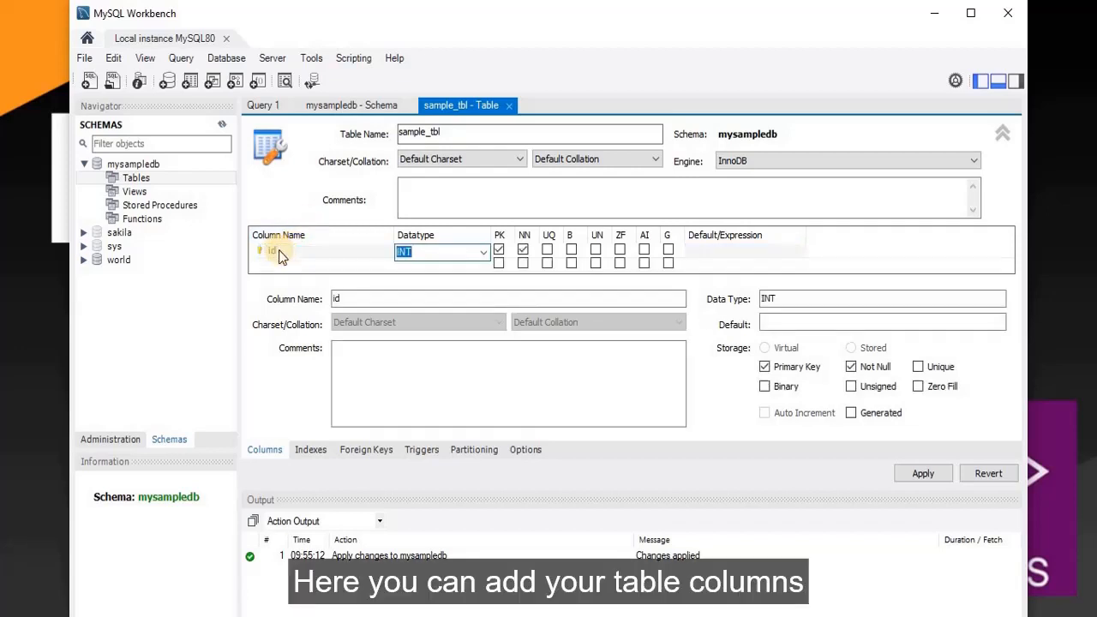
{"action": "left_click", "coordinate": [643, 250]}
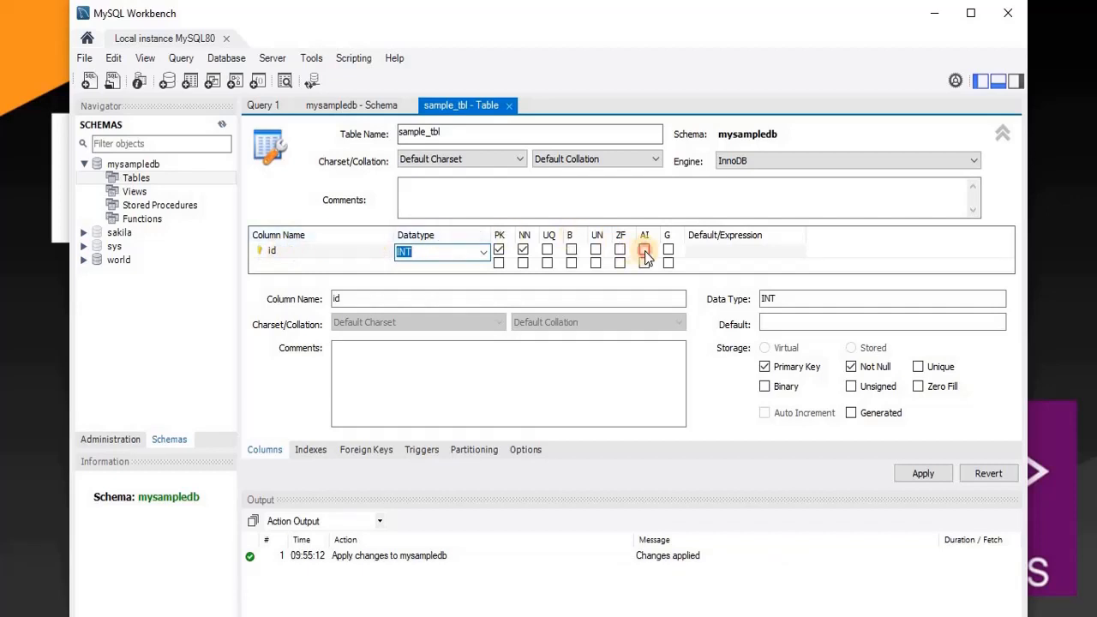
- Add a second column called name of type VARCHAR(45)
{"action": "left_click", "coordinate": [294, 265]}
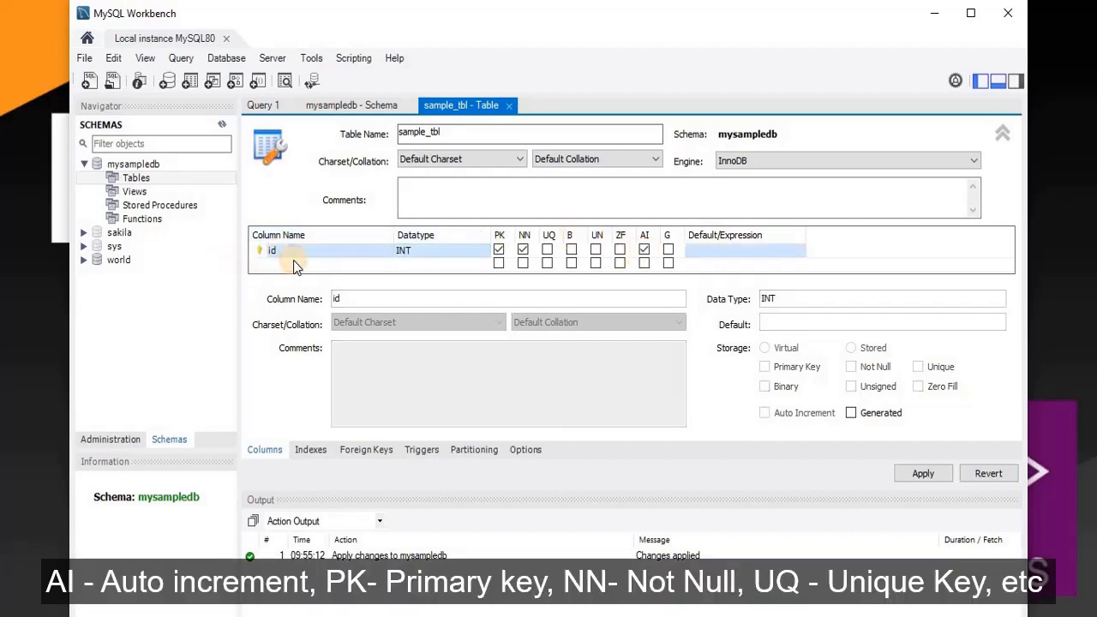
{"action": "double_click", "coordinate": [296, 264]}
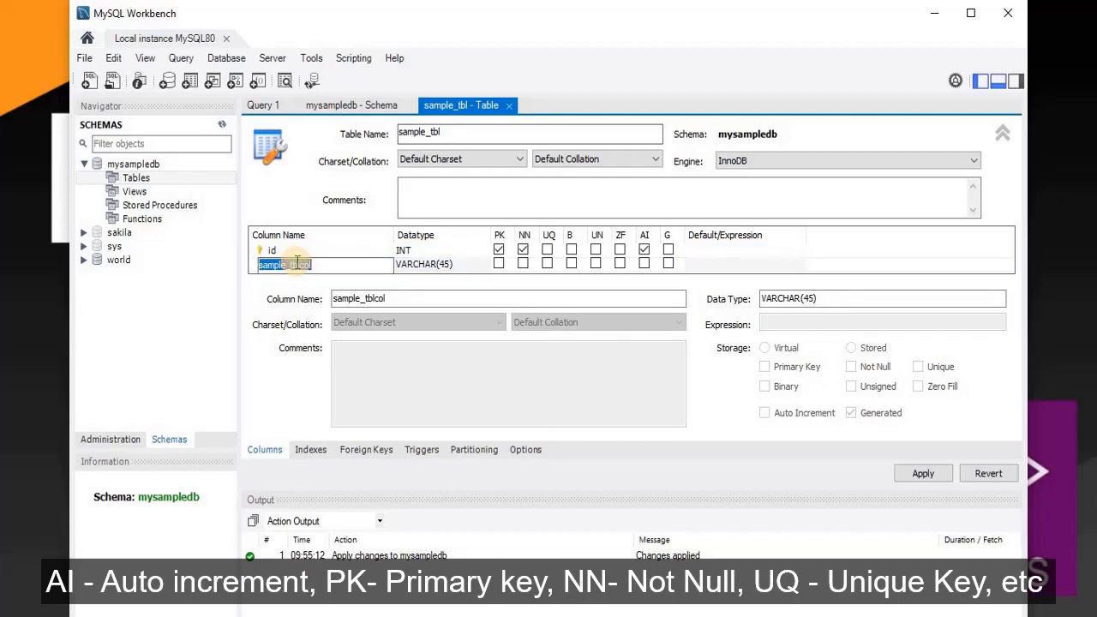
{"action": "left_click", "coordinate": [296, 264]}
{"action": "type", "text": "ame"}
{"action": "double_click", "coordinate": [296, 264]}
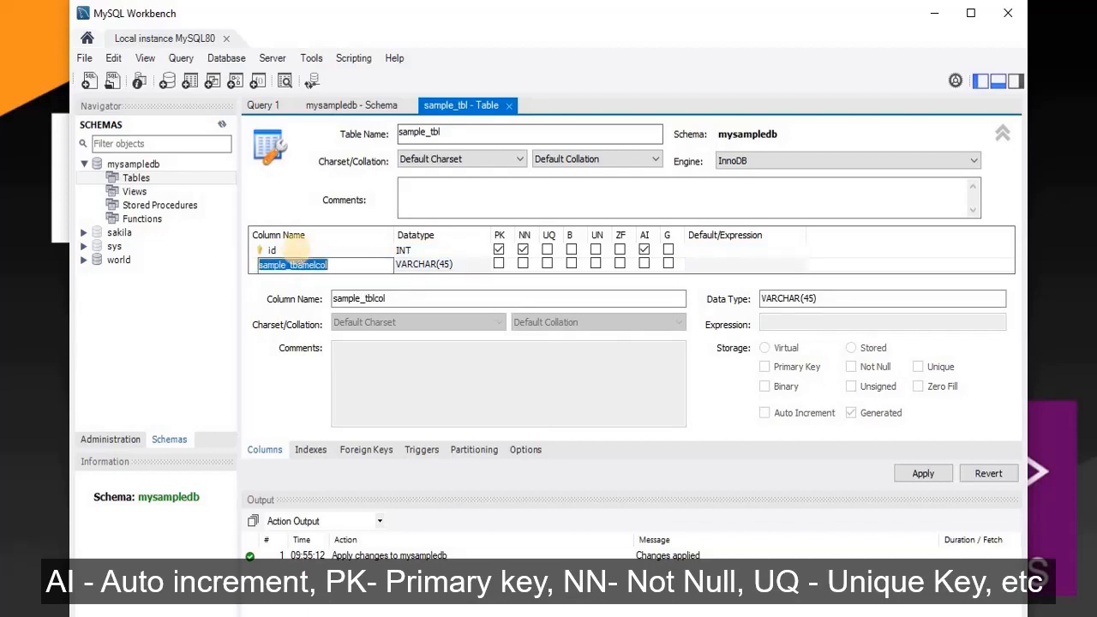
{"action": "type", "text": "name"}
{"action": "key", "text": "Tab"}
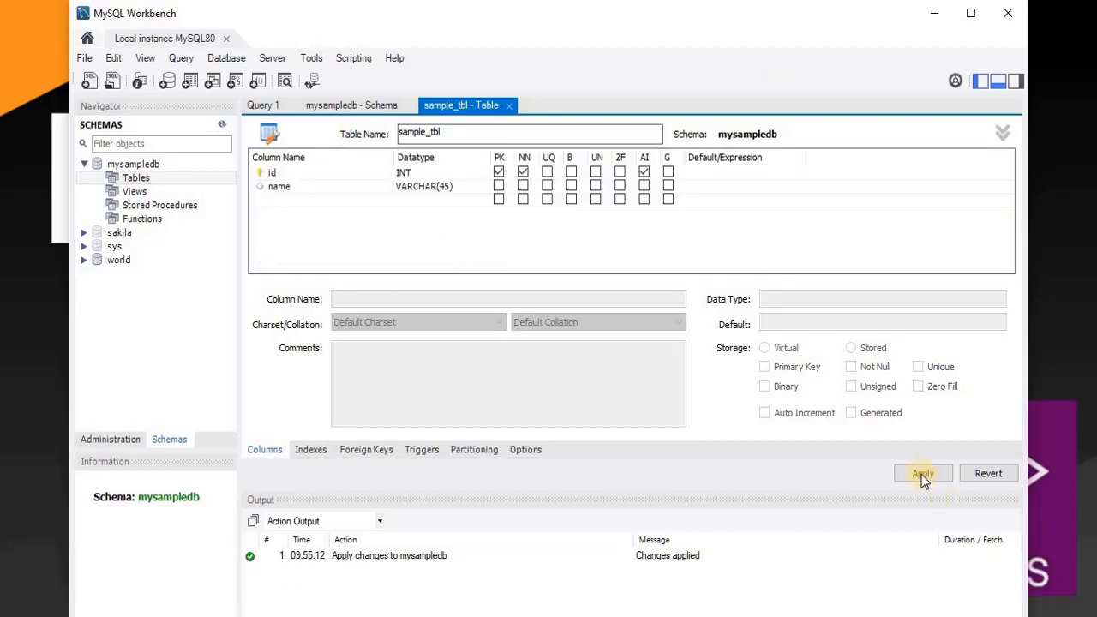
- Apply the CREATE TABLE script for sample_tbl, confirm it under Tables, then close Workbench
{"action": "left_click", "coordinate": [923, 476]}
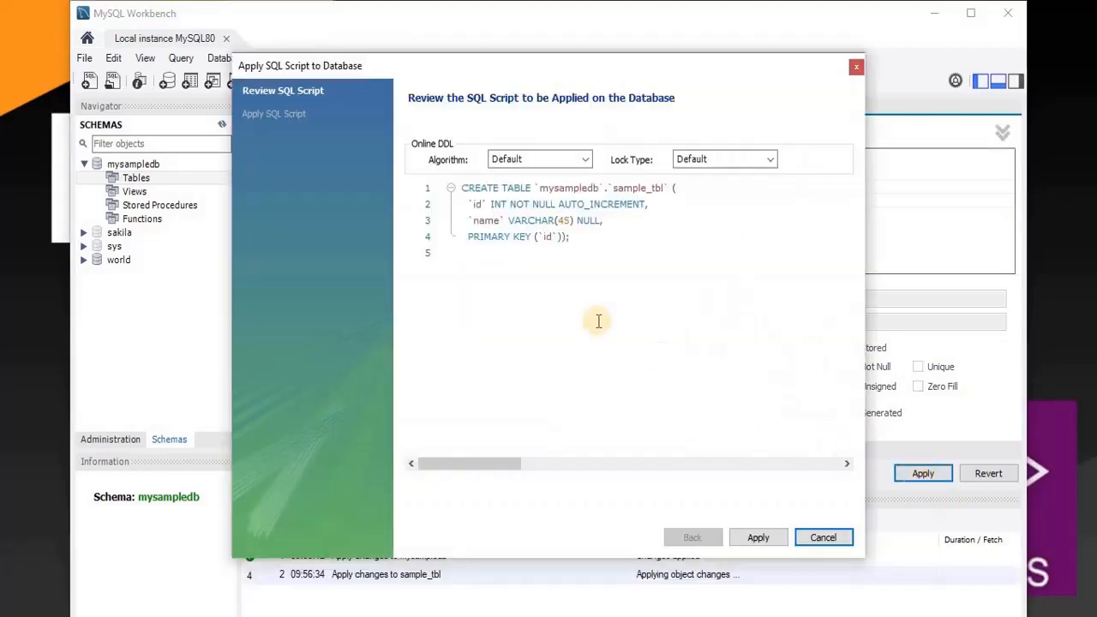
{"action": "left_click_drag", "start_coordinate": [461, 190], "coordinate": [605, 263]}
{"action": "left_click", "coordinate": [605, 263]}
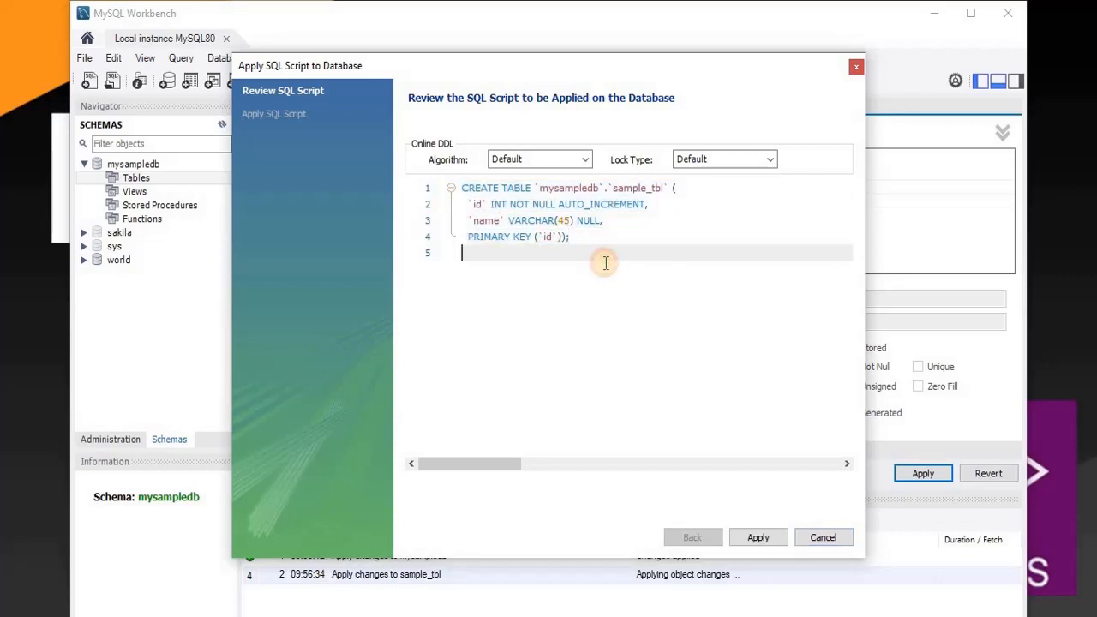
{"action": "left_click", "coordinate": [744, 540]}
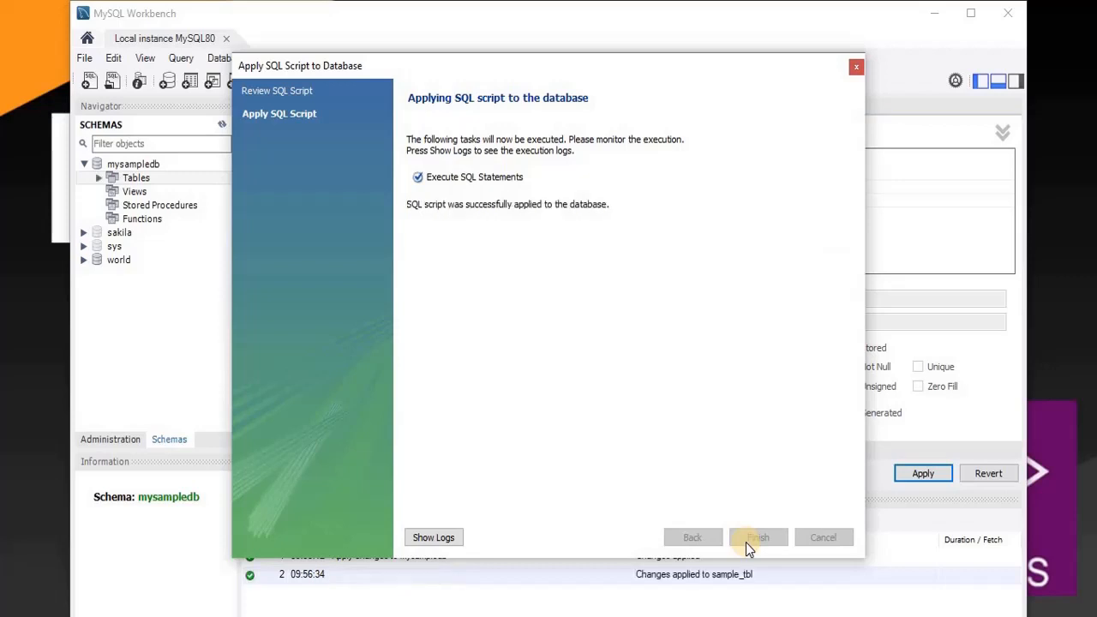
{"action": "left_click", "coordinate": [746, 543]}
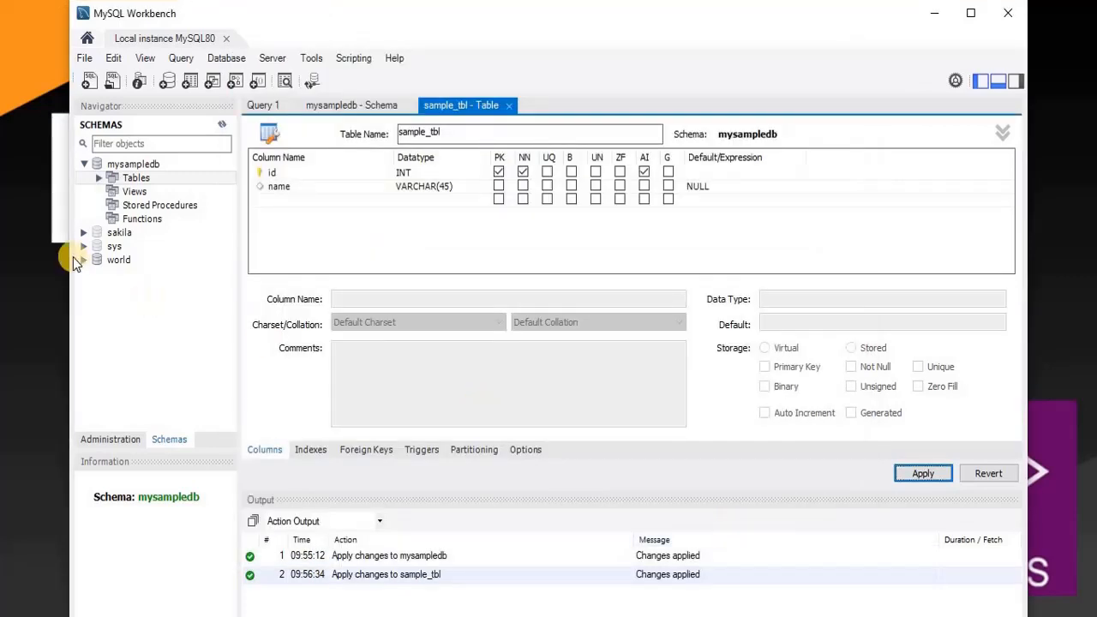
{"action": "left_click", "coordinate": [99, 179]}
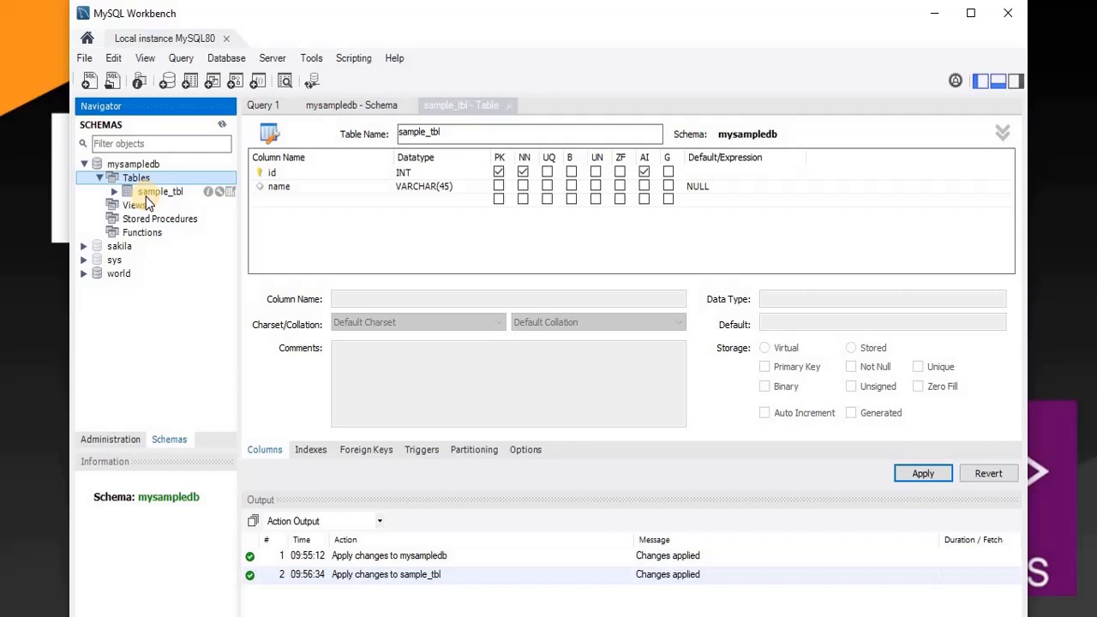
{"action": "left_click", "coordinate": [1006, 15]}
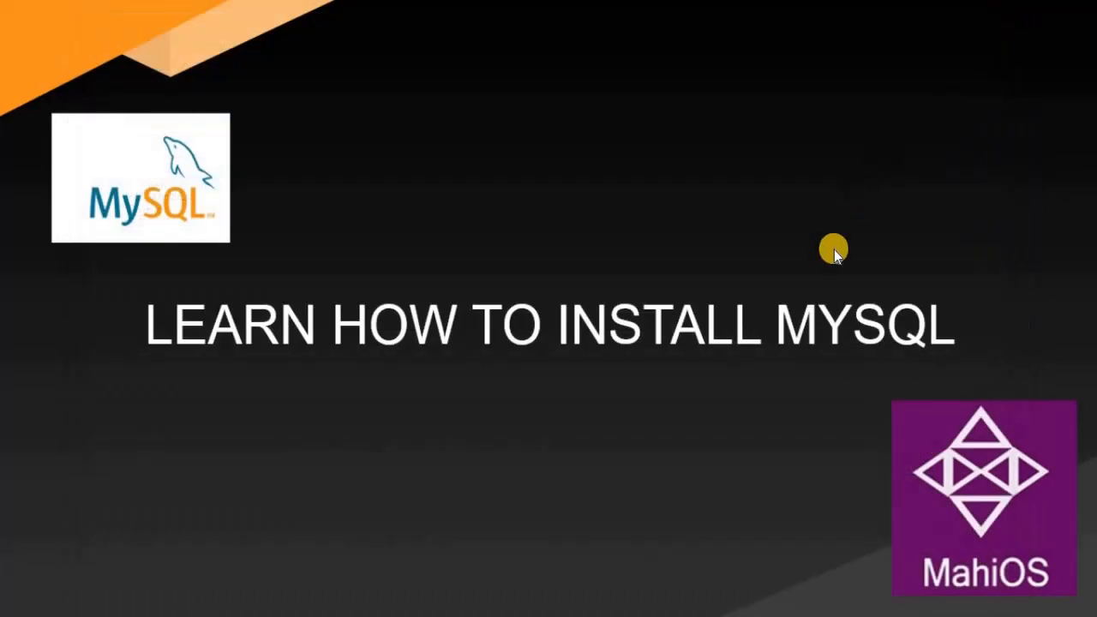